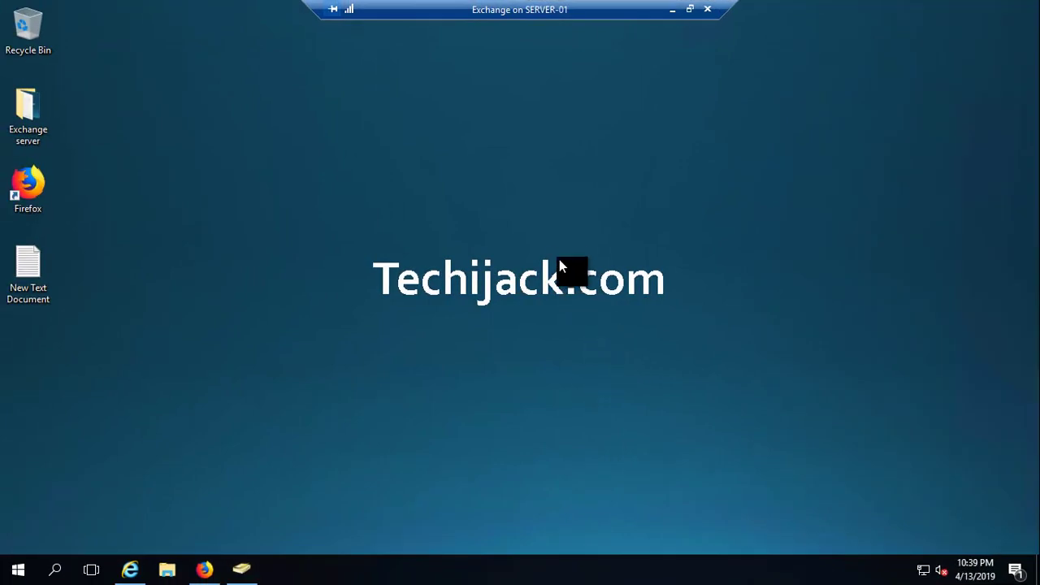
Review the user accounts in the Sales organizational unit in Active Directory Users and Computers
click(237, 571)
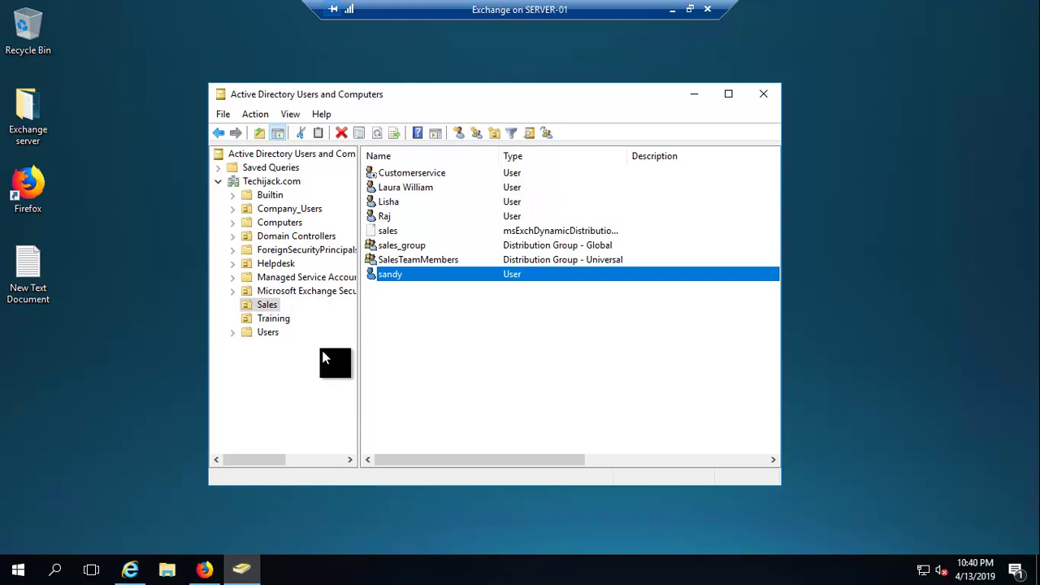
click(247, 308)
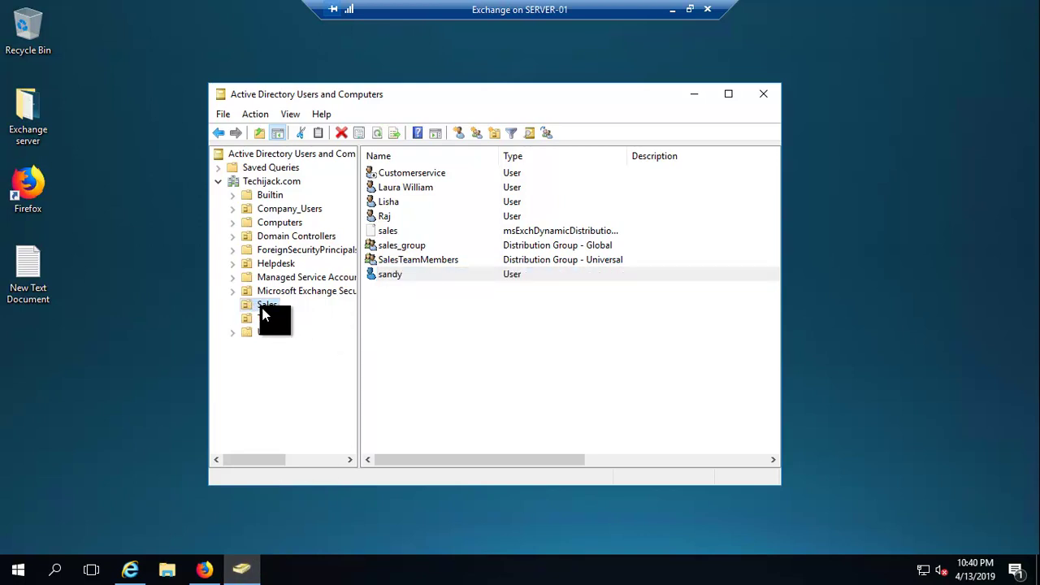
click(421, 327)
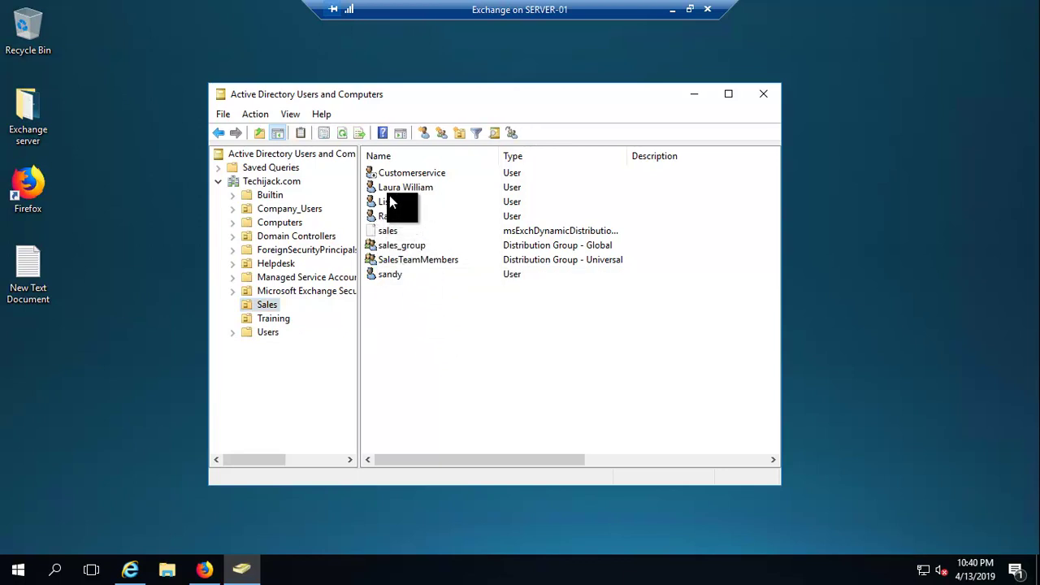
click(380, 274)
click(439, 311)
click(390, 276)
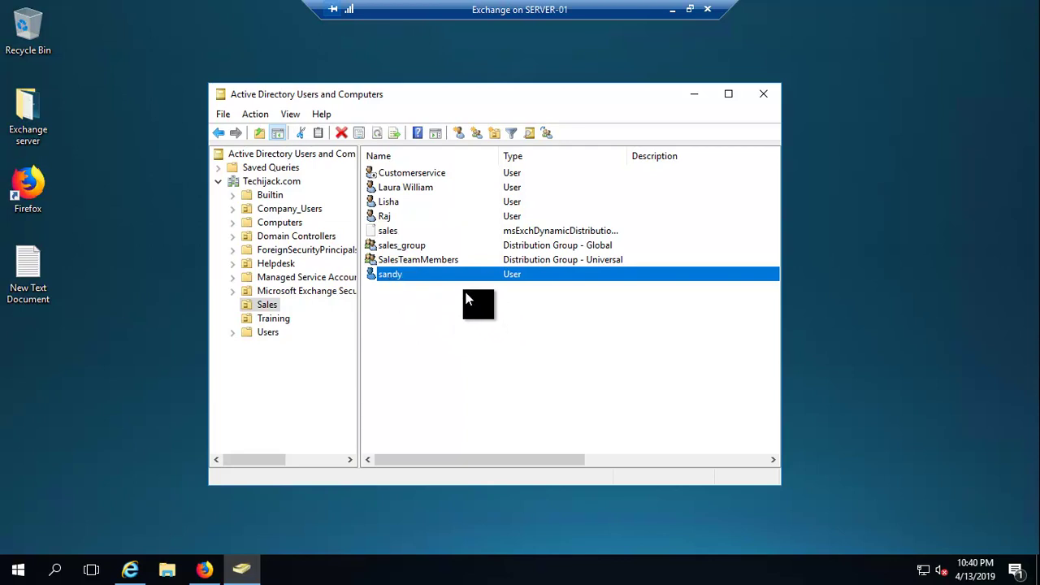
click(393, 202)
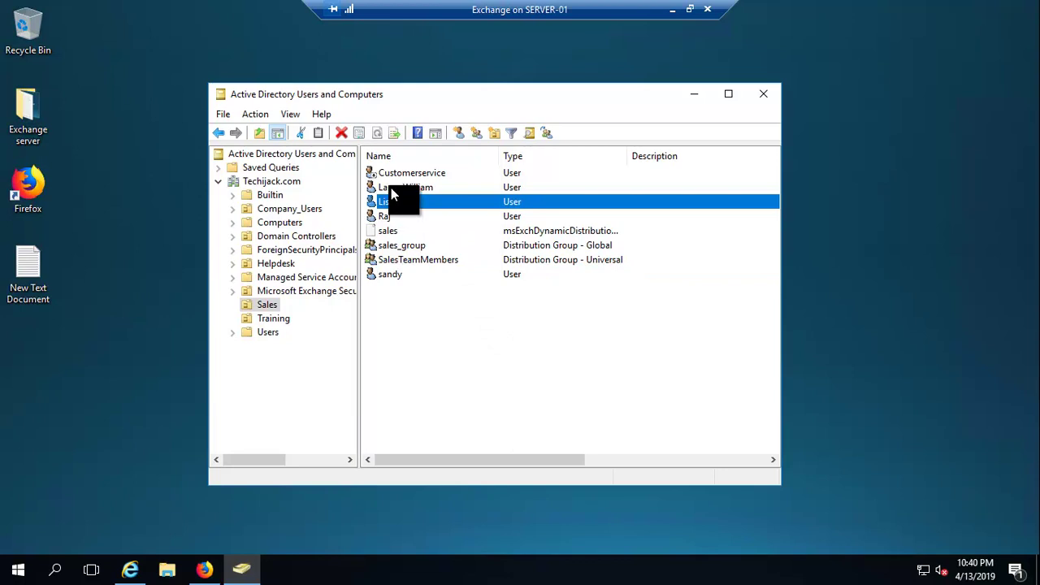
click(391, 187)
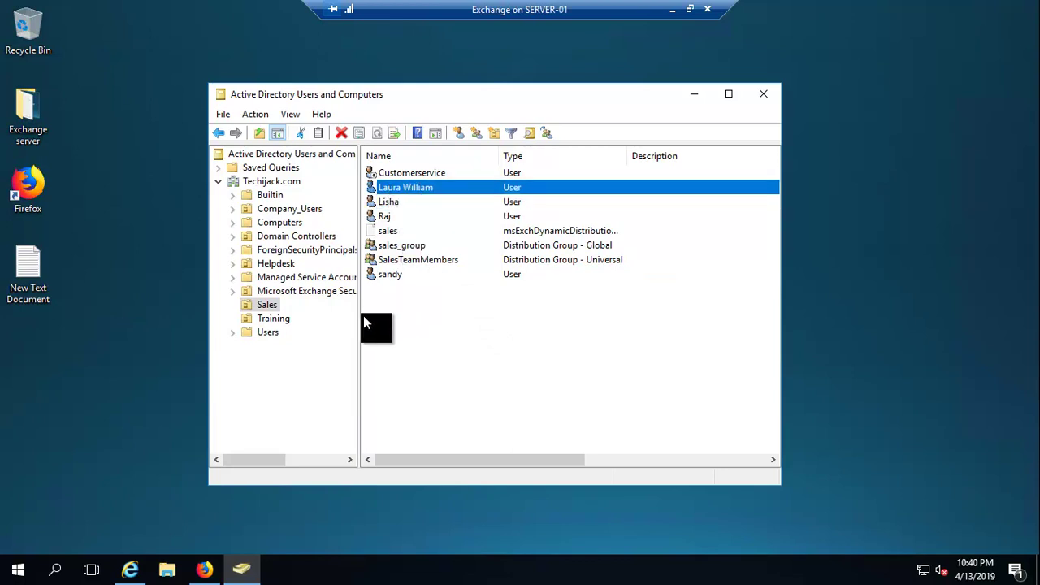
click(690, 97)
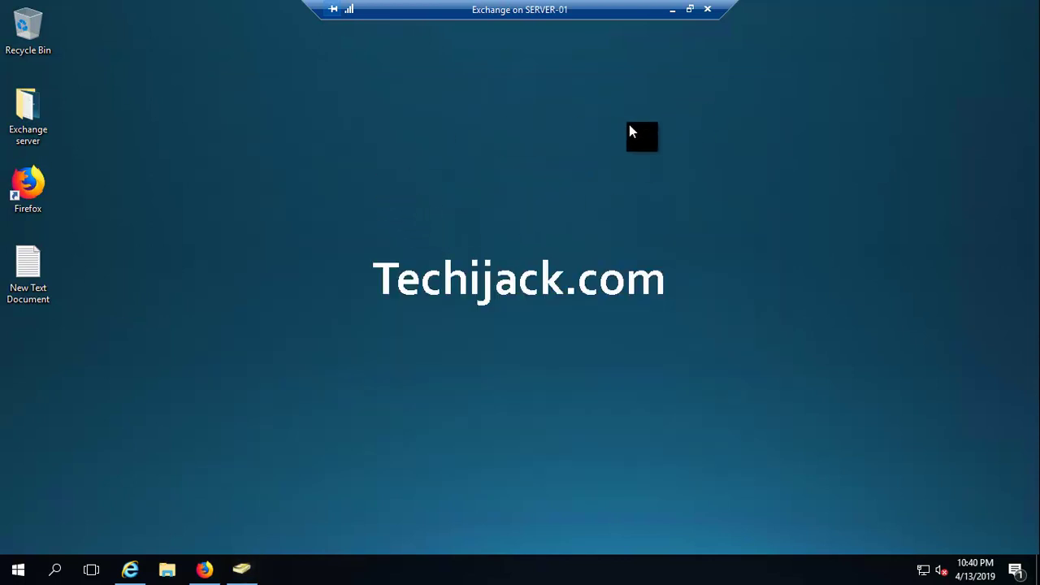
Leave the Exchange server session and connect to the client2 virtual machine in full screen from Hyper-V Manager
click(672, 11)
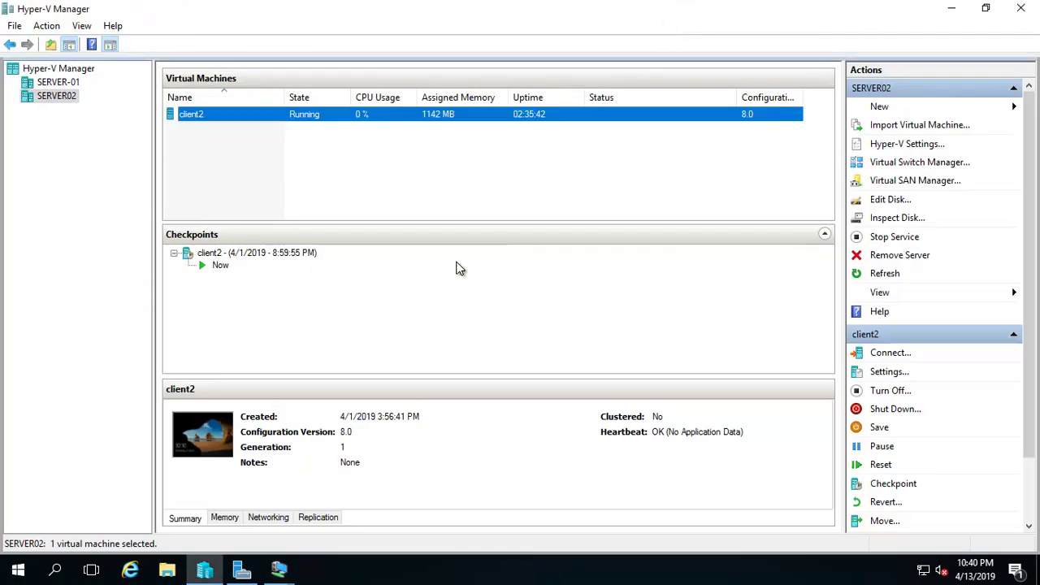
right_click(200, 116)
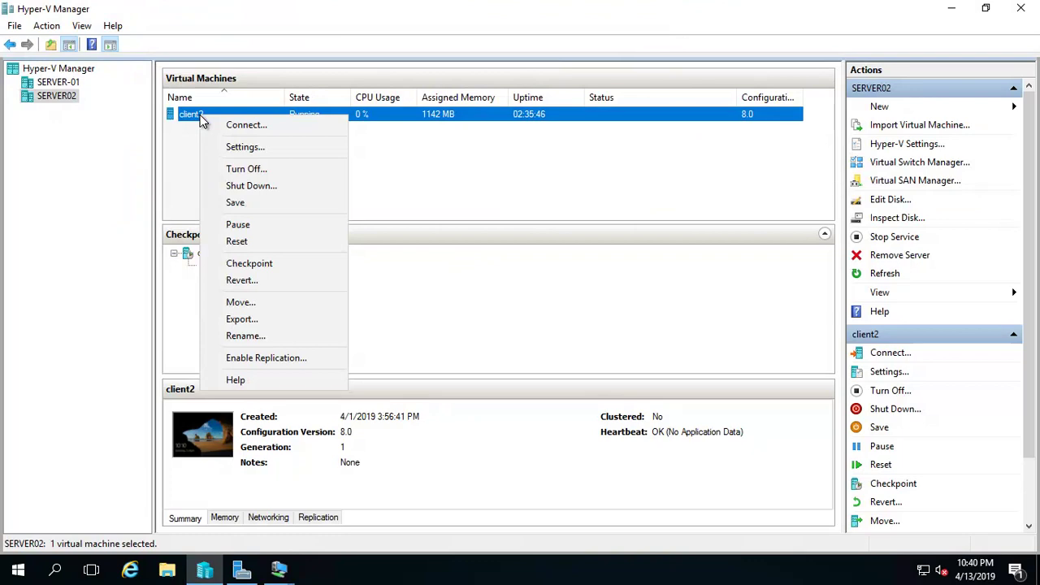
click(244, 125)
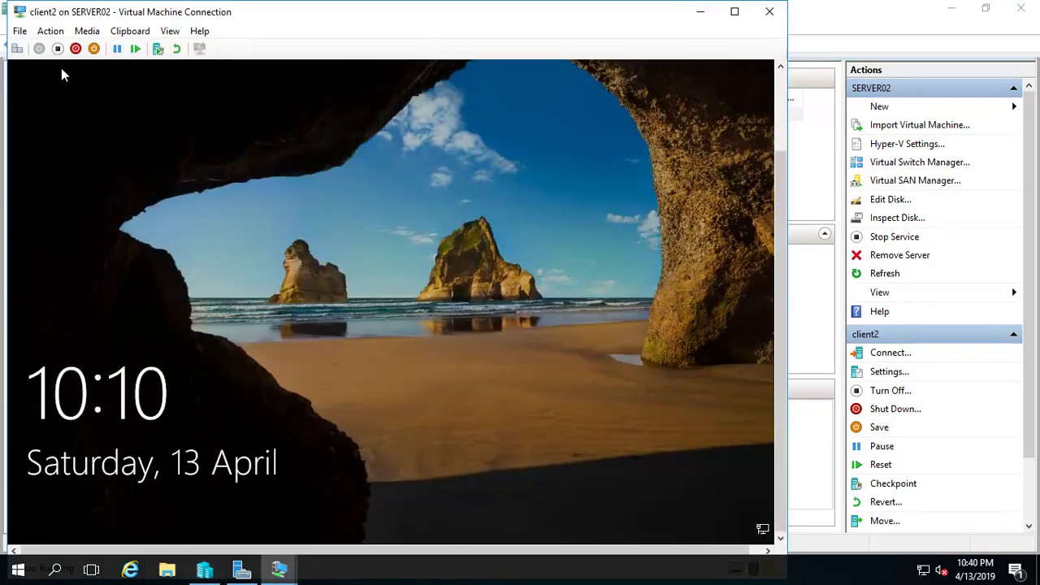
click(170, 31)
click(185, 51)
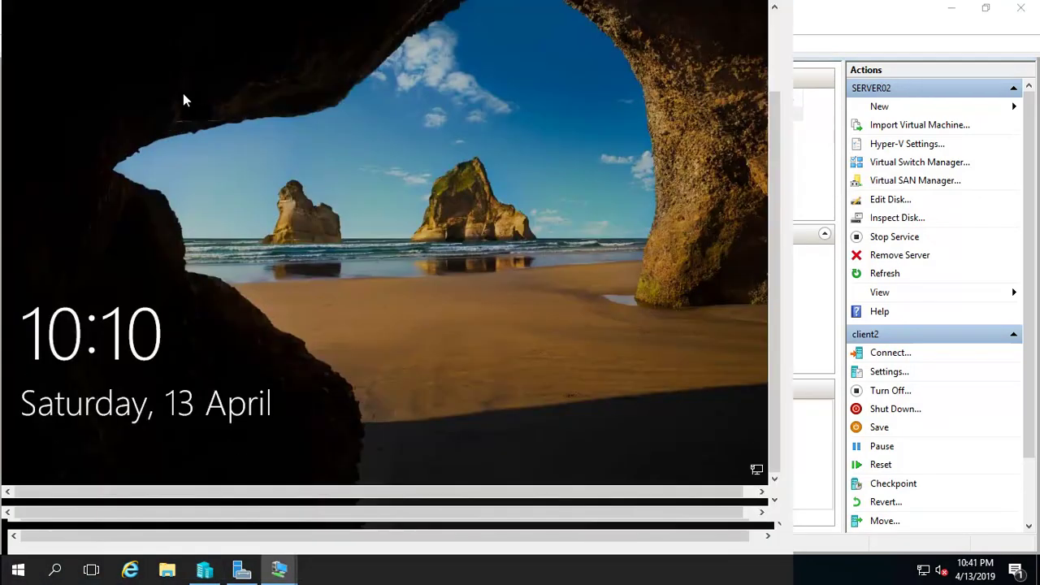
click(373, 254)
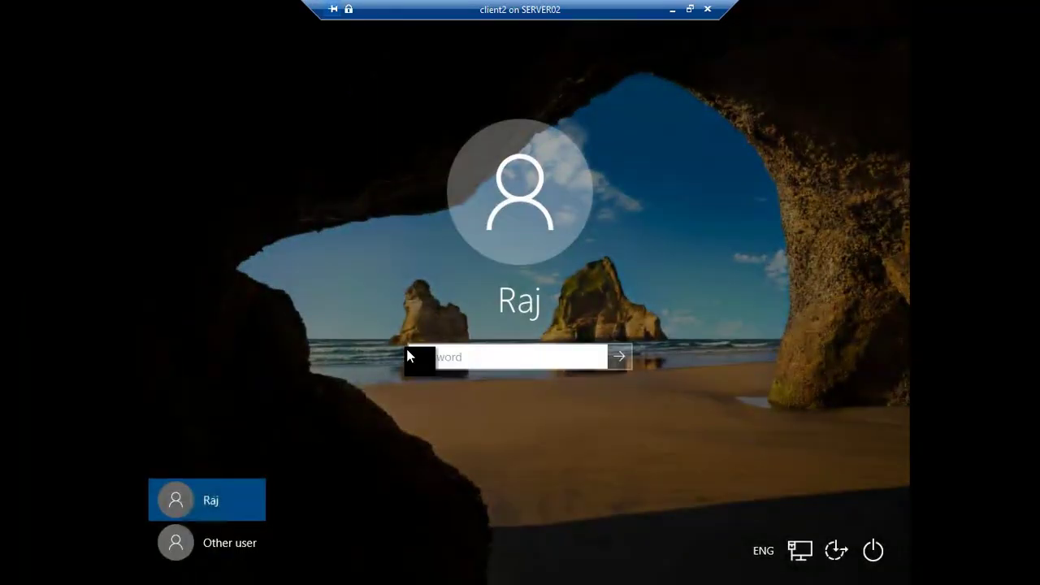
Sign in to client2 as another user with the Sales user's account name and password
click(200, 548)
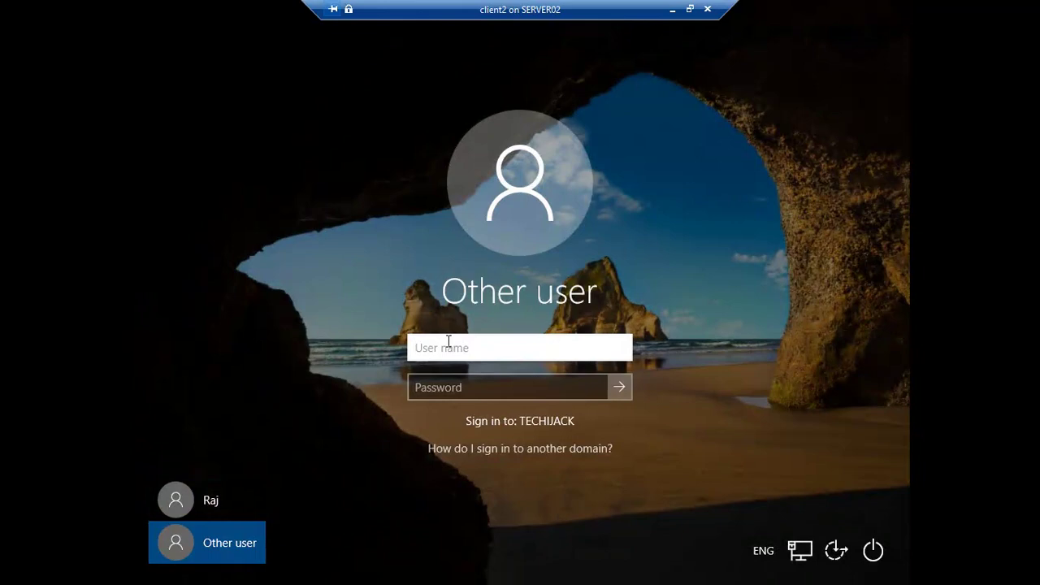
text(sandy)
key(Tab)
text(*******)
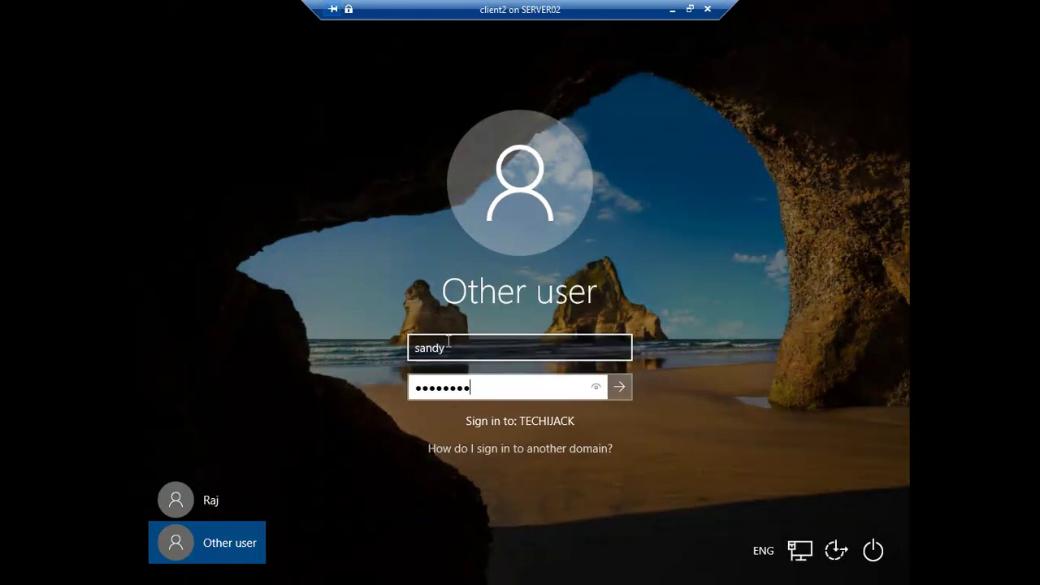
key(Return)
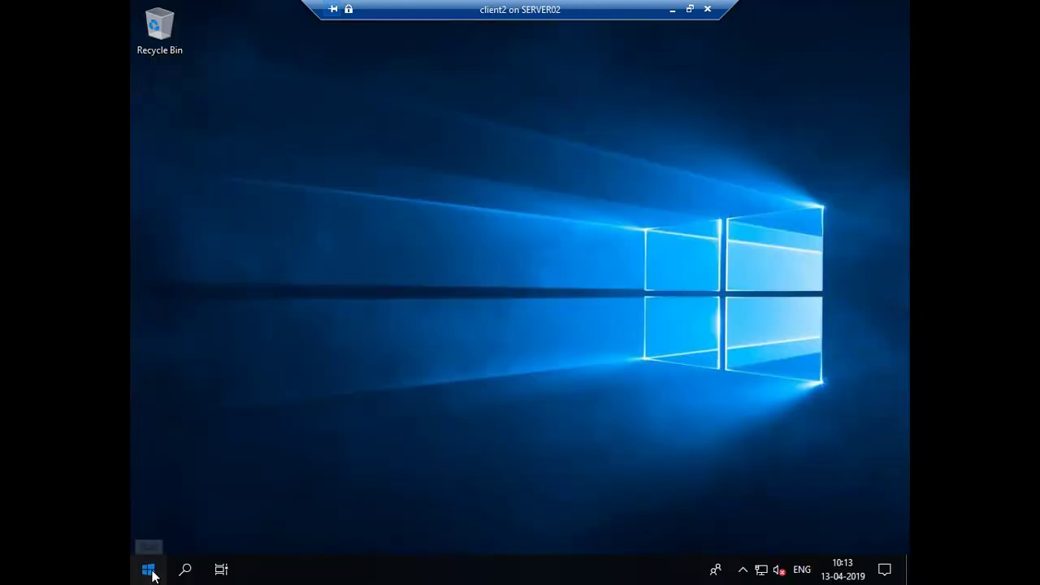
Launch Outlook, manually set up the suggested e-mail address as an Exchange account, and proceed past the certificate alert
click(148, 569)
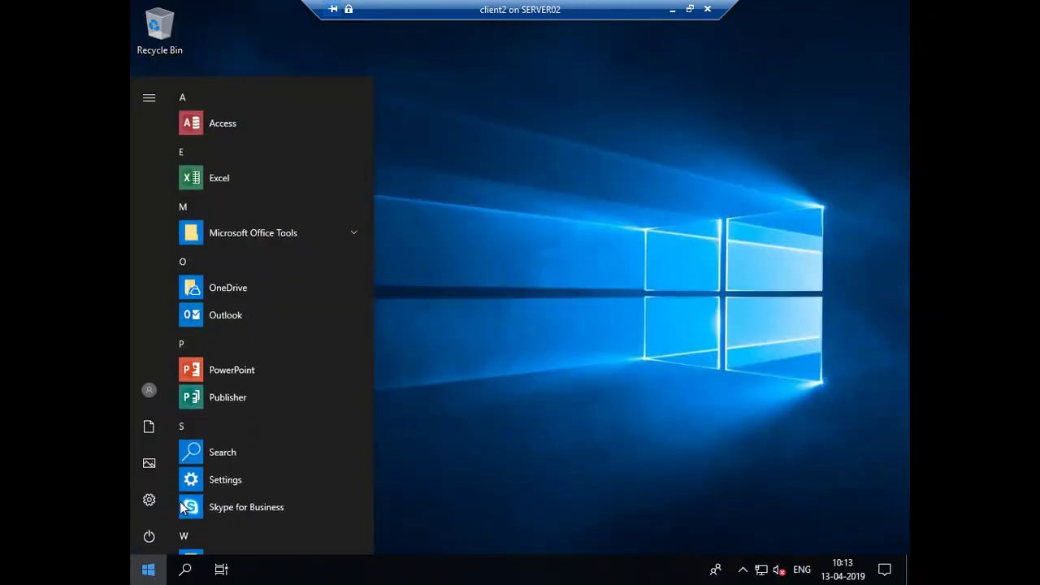
click(214, 316)
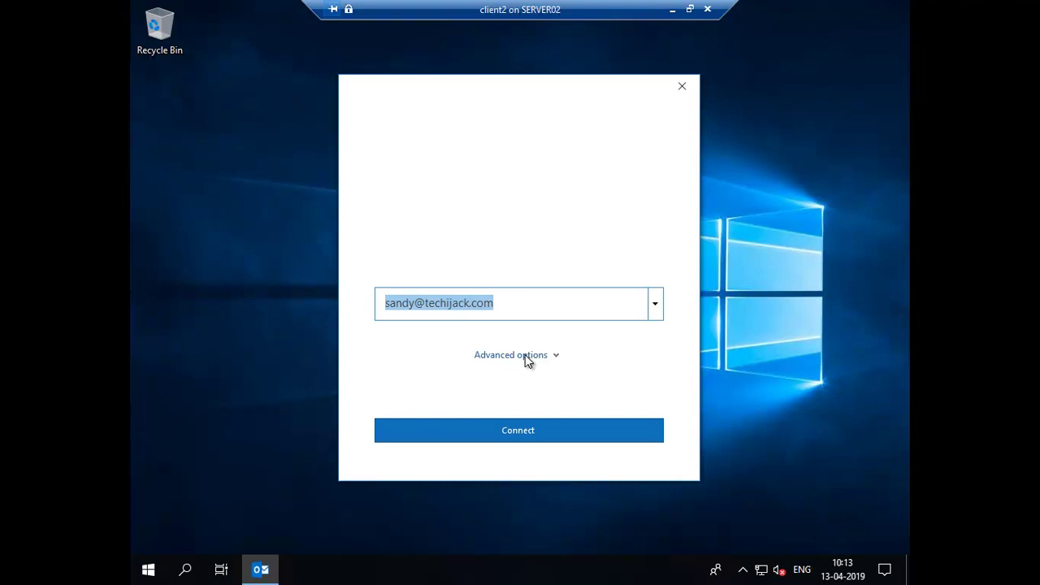
click(529, 357)
click(444, 374)
click(464, 434)
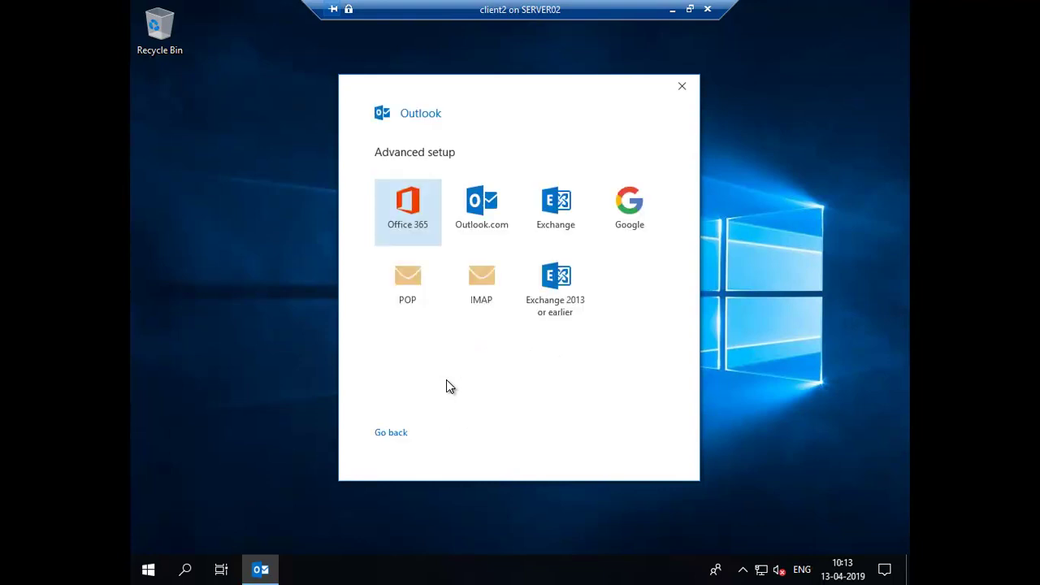
click(560, 208)
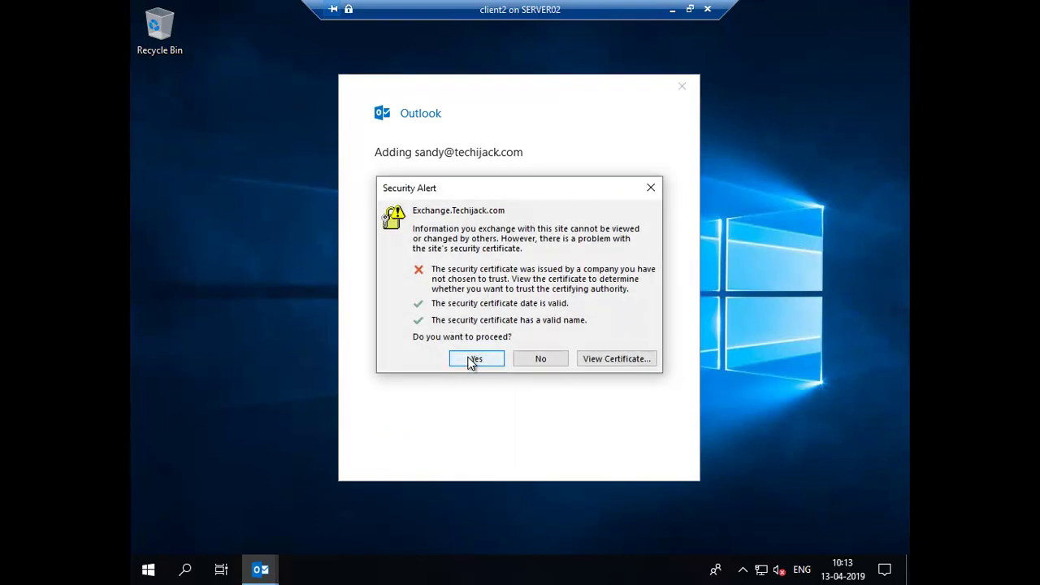
click(471, 359)
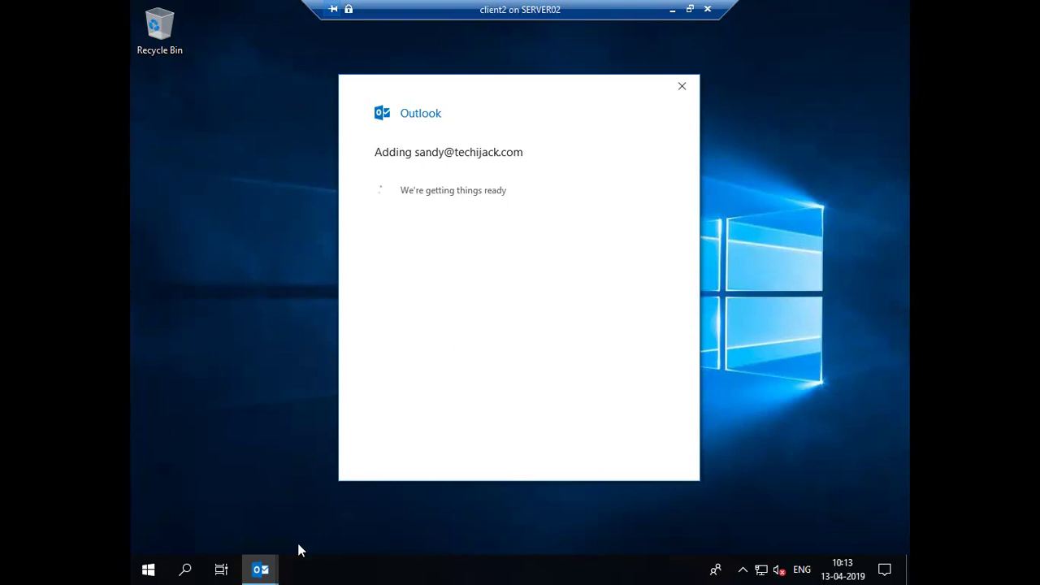
Accept the repeated certificate alert and finish the account setup with Cached Exchange Mode downloading 1 year of email
mouse_move(273, 568)
click(377, 484)
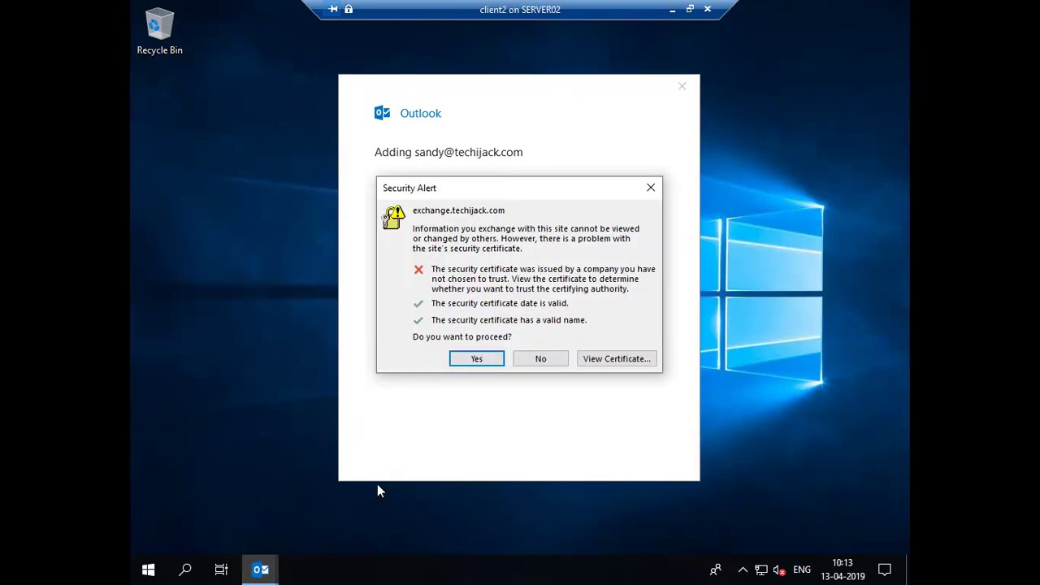
click(480, 359)
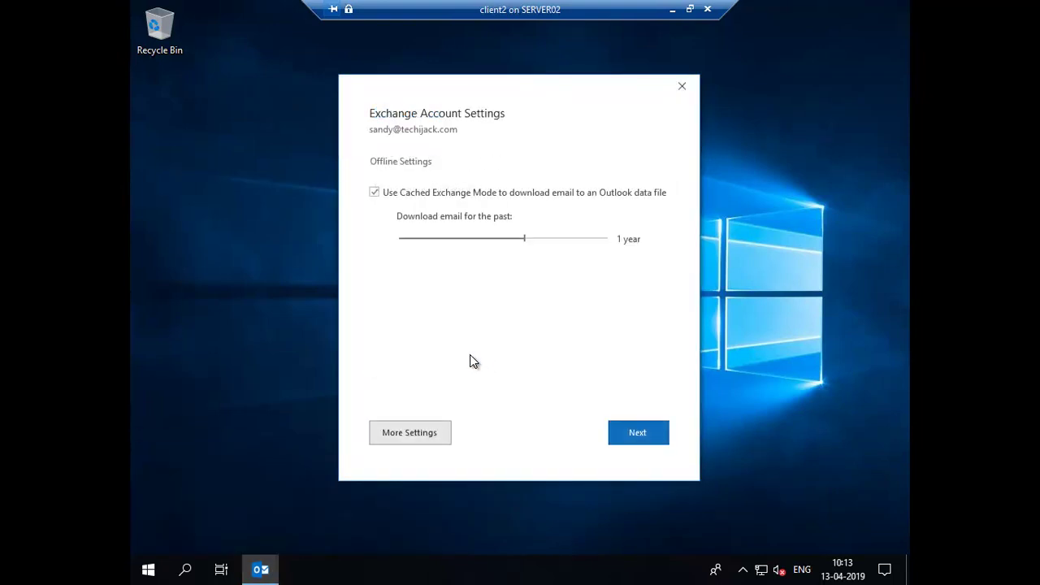
click(632, 435)
click(485, 439)
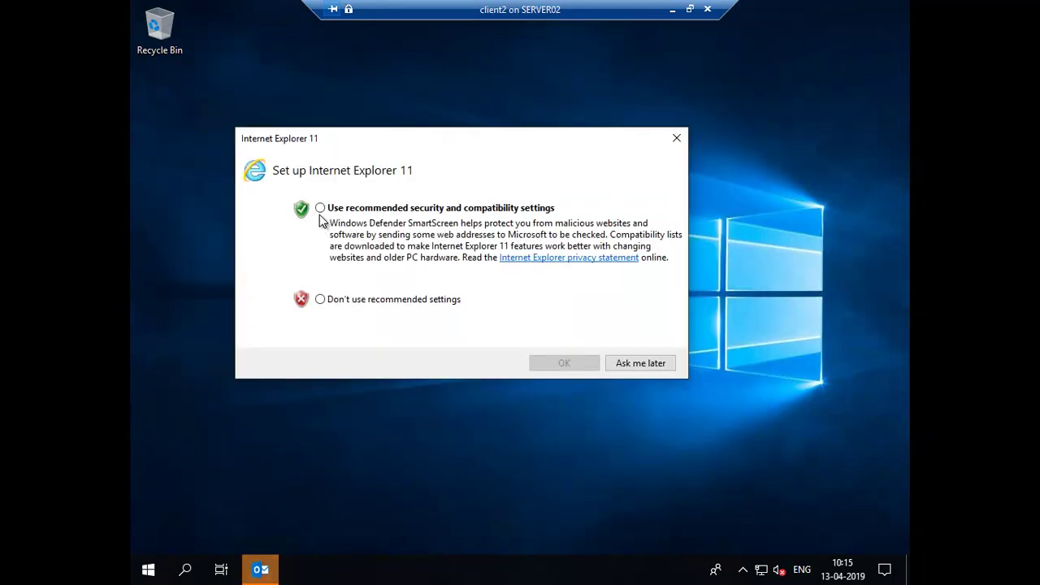
Apply the recommended security and compatibility settings for Internet Explorer 11 and dismiss the Outlook error
click(320, 209)
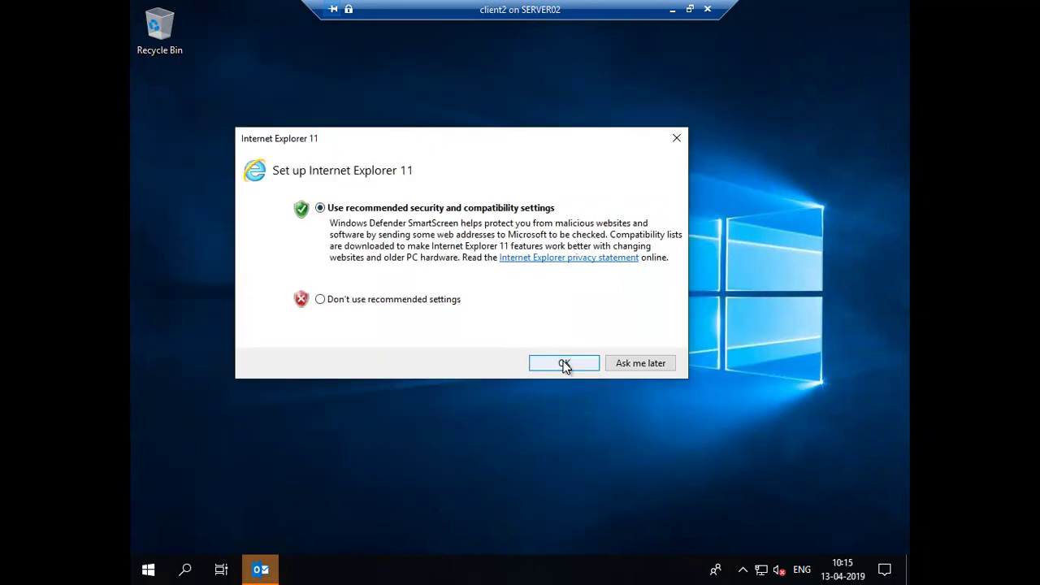
click(563, 363)
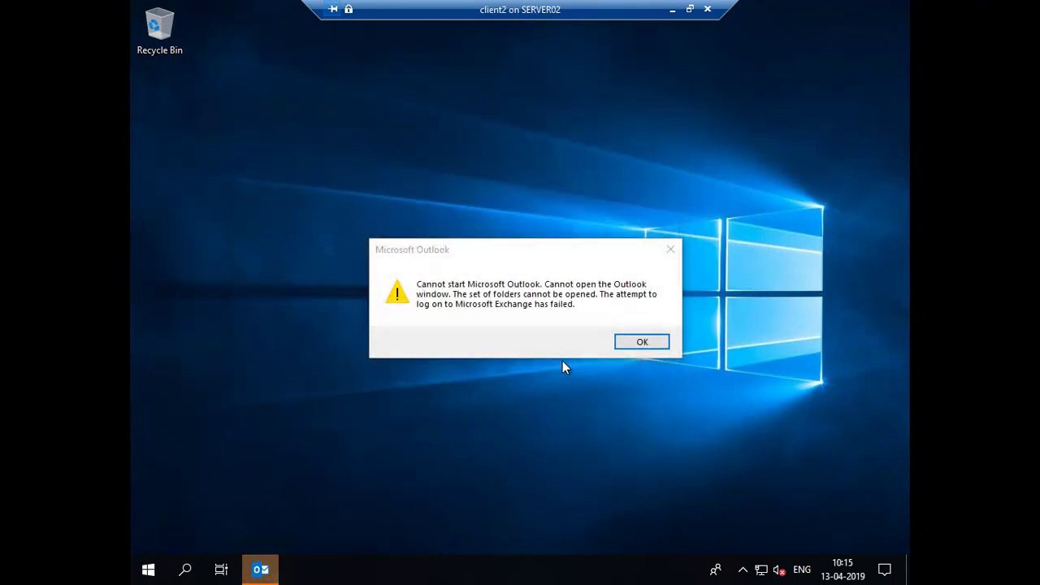
click(641, 342)
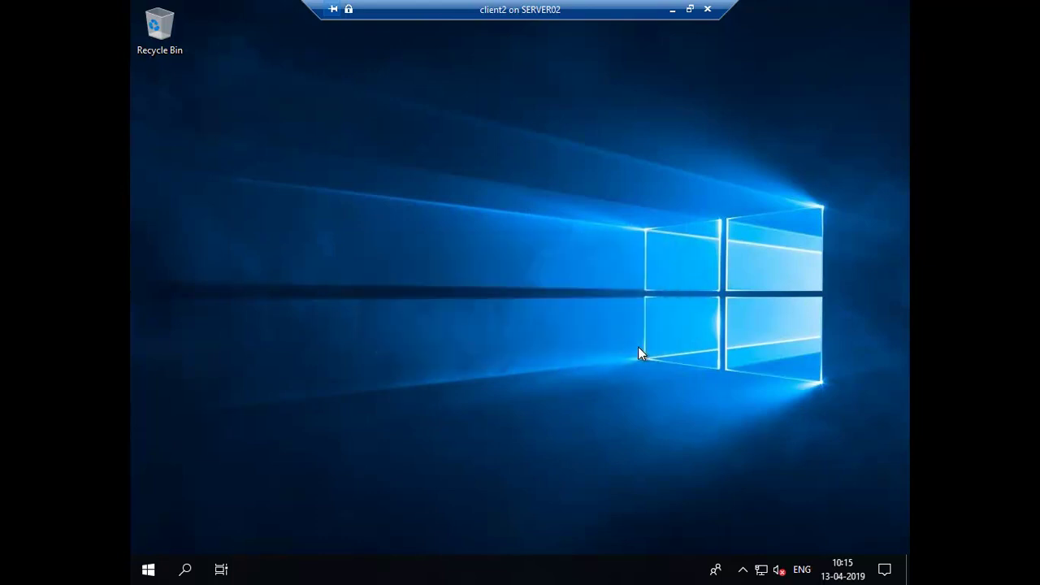
Launch Outlook again and proceed past the security certificate alert
click(148, 571)
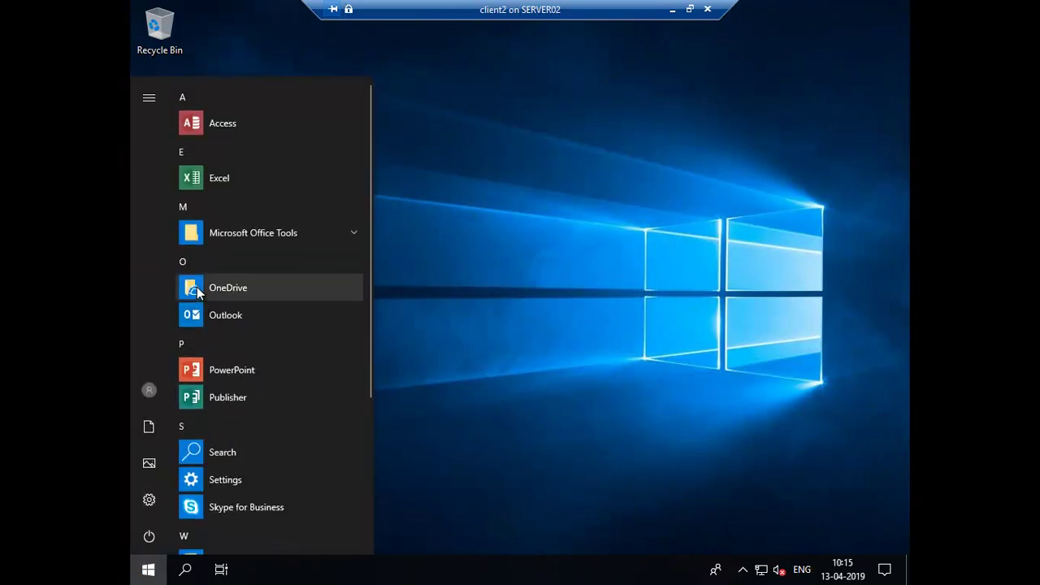
click(204, 315)
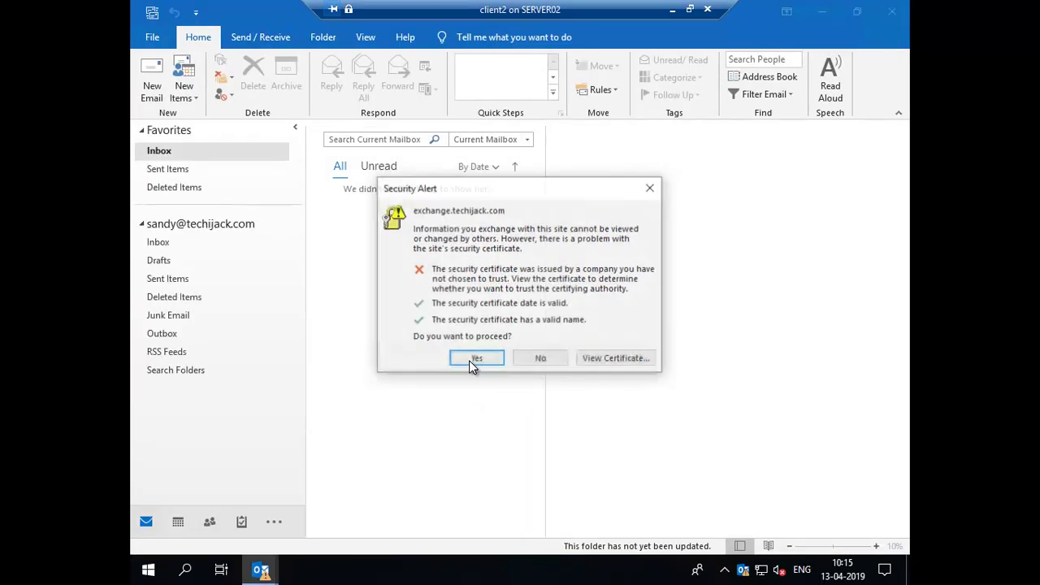
click(475, 358)
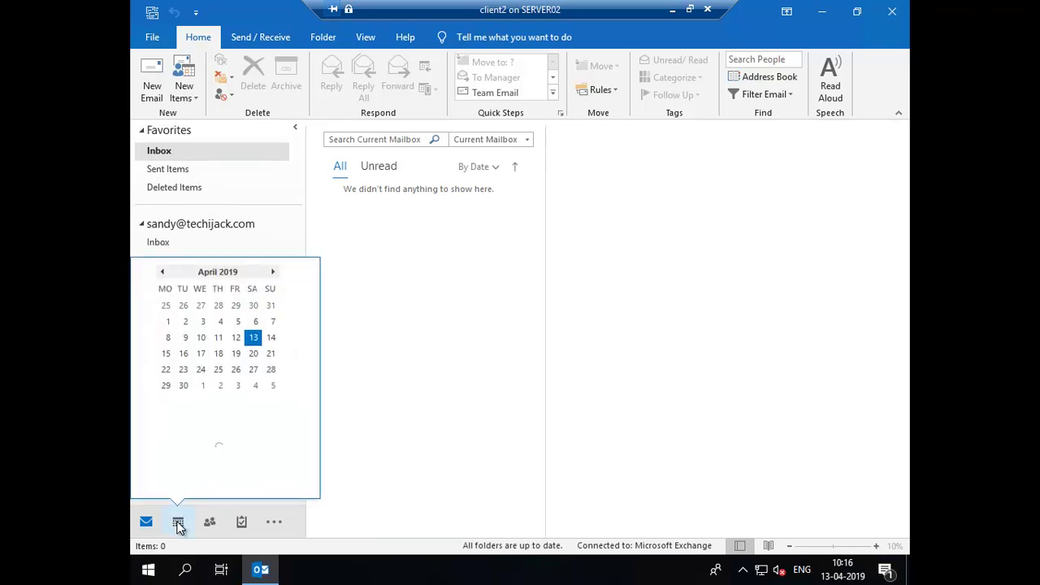
Create a new meeting on Sunday 14 April 2019 from the Outlook calendar
click(177, 521)
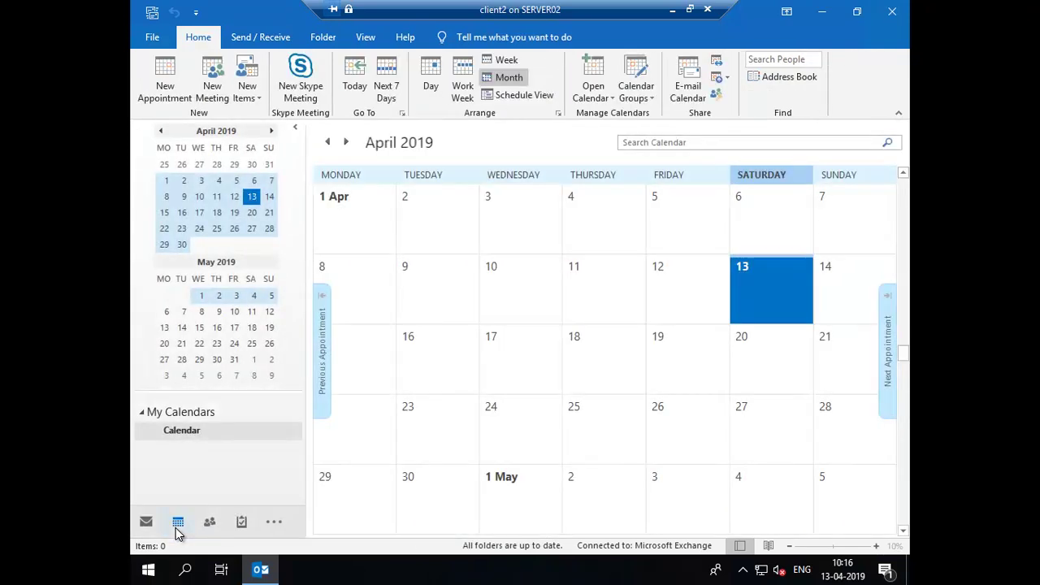
mouse_move(179, 528)
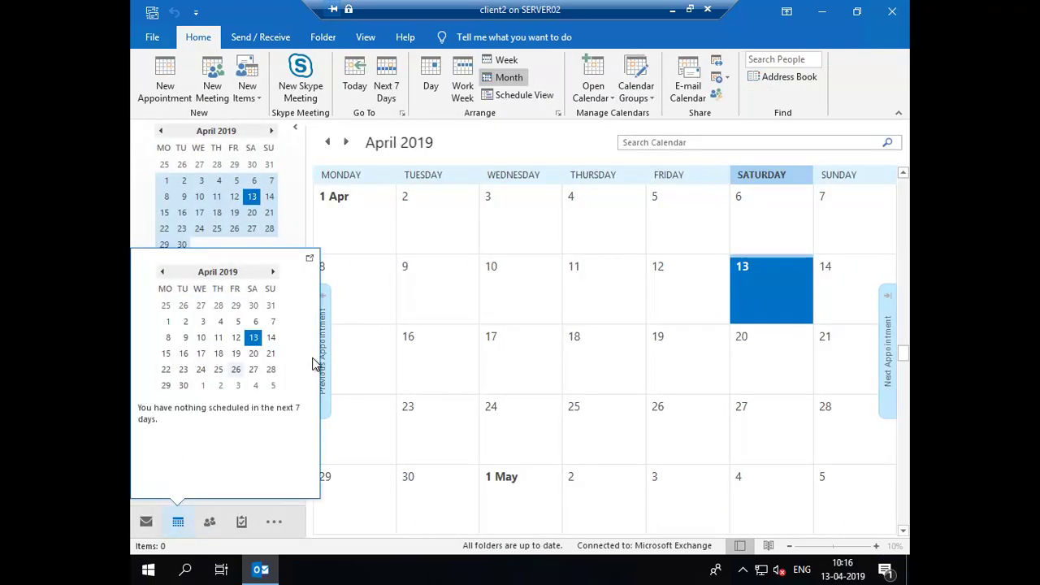
click(830, 276)
click(831, 276)
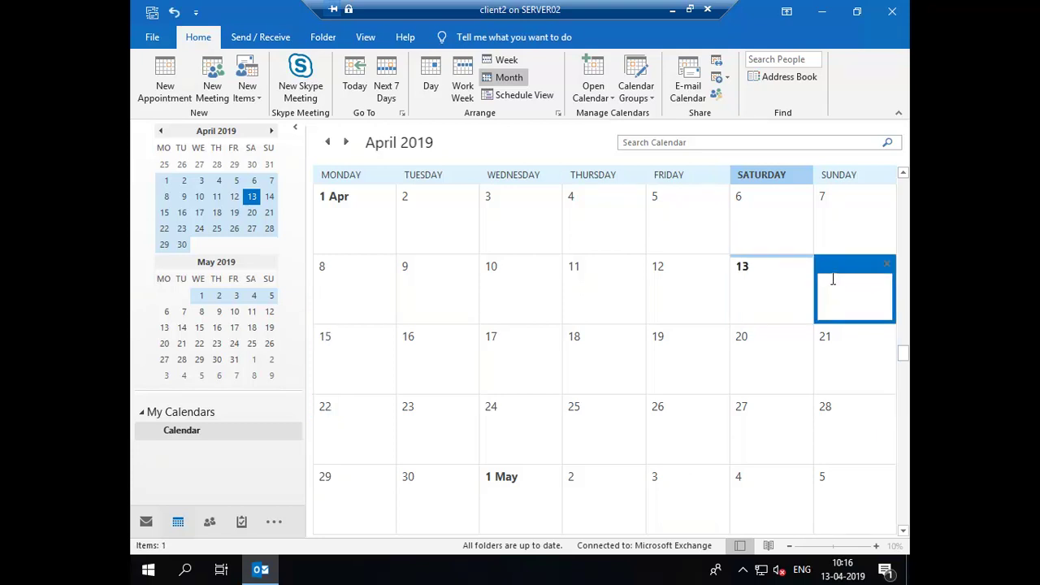
right_click(835, 303)
click(209, 88)
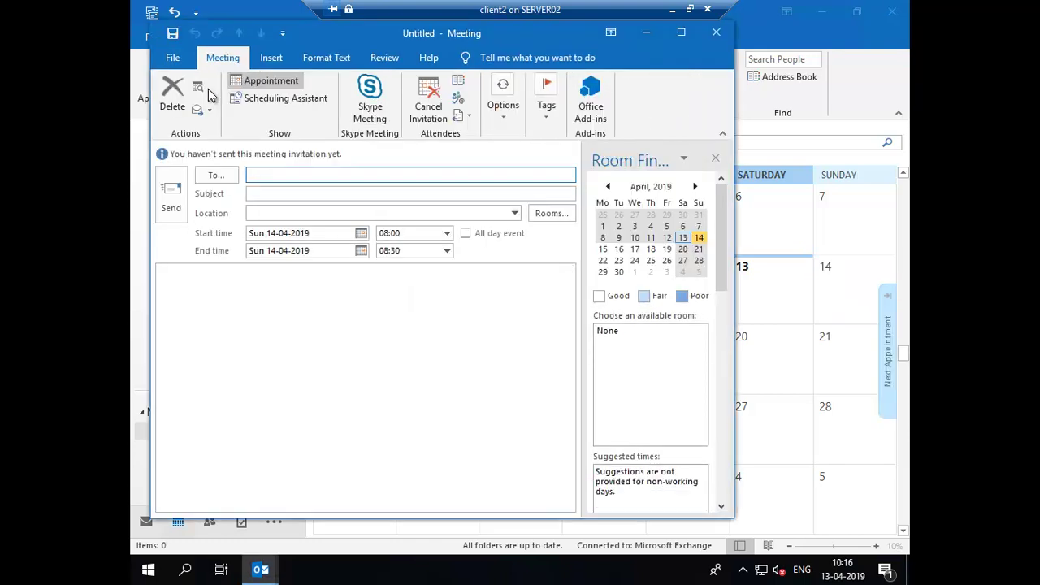
From the Global Address List, add the two people listed directly above Microphone and the TrainingRoom as required attendees of the meeting
click(211, 174)
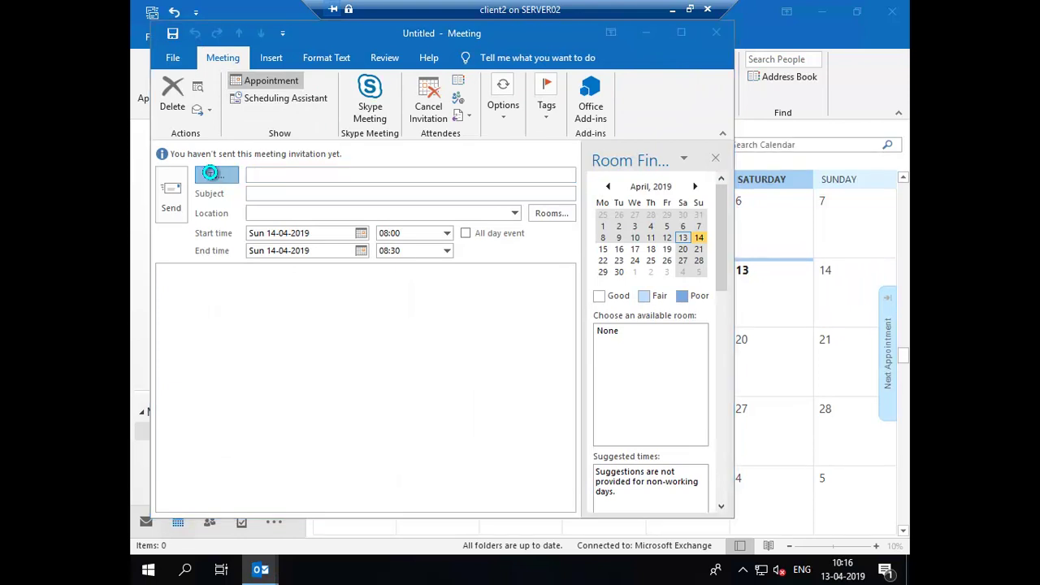
click(210, 172)
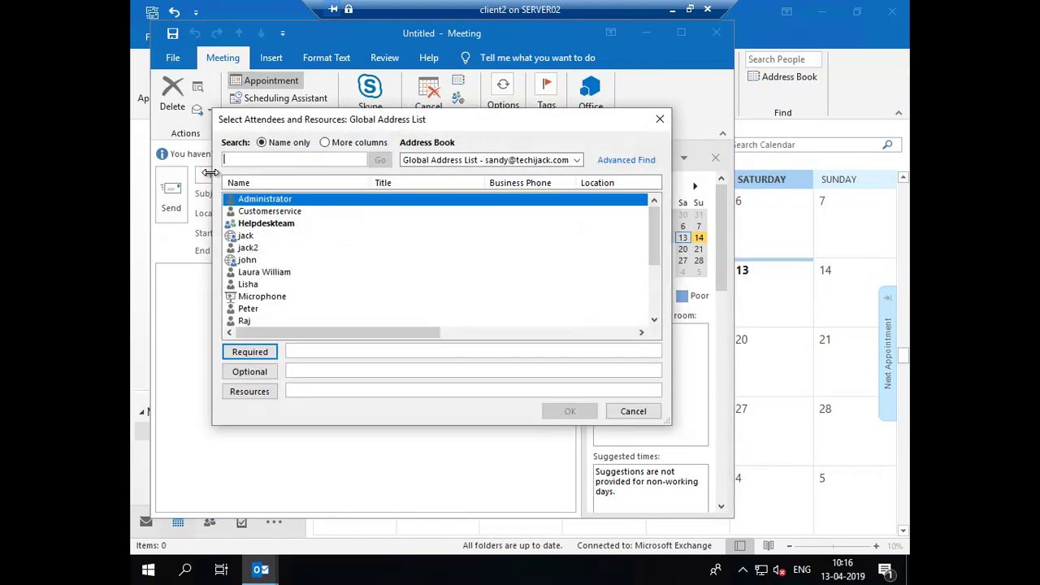
double_click(269, 274)
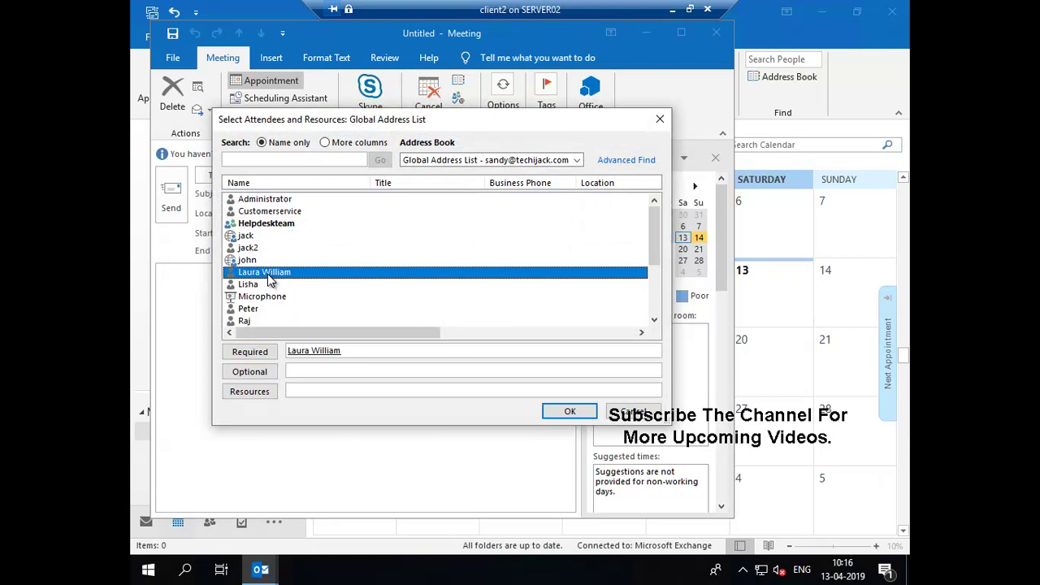
double_click(250, 285)
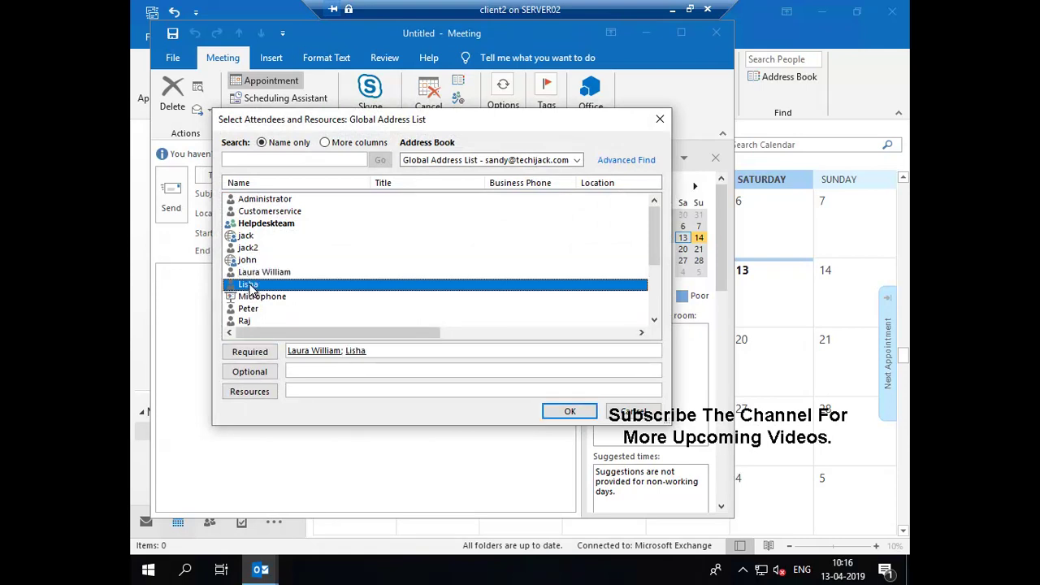
scroll(286, 255, down, 1)
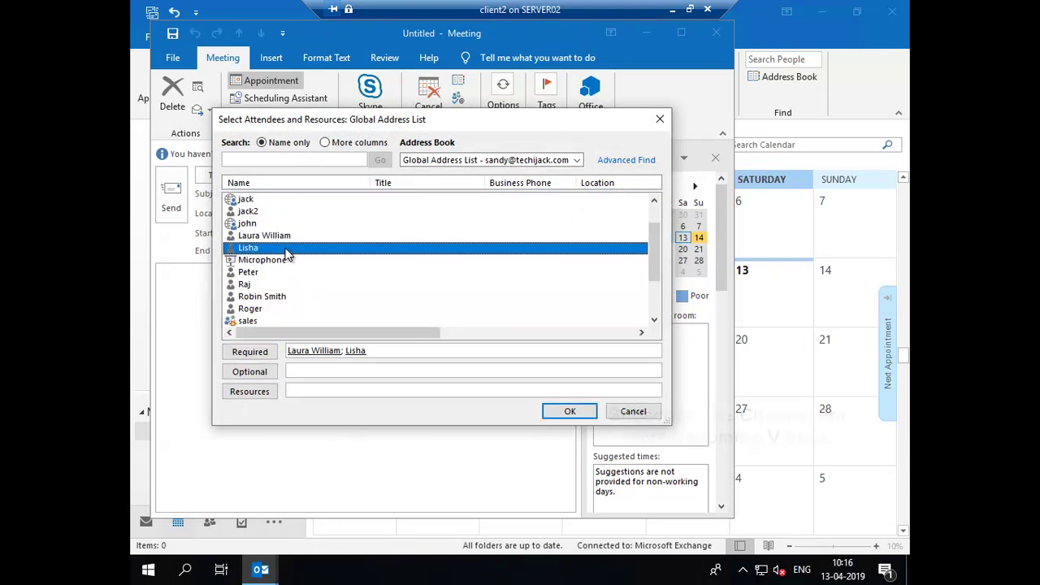
scroll(286, 256, down, 1)
scroll(286, 255, up, 2)
scroll(286, 255, down, 1)
scroll(286, 255, down, 2)
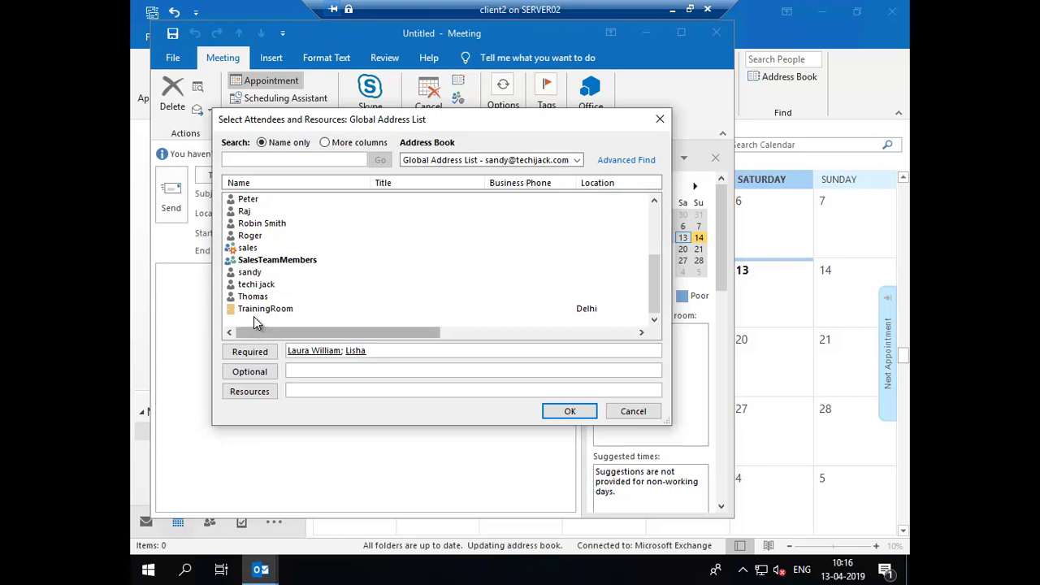
double_click(260, 309)
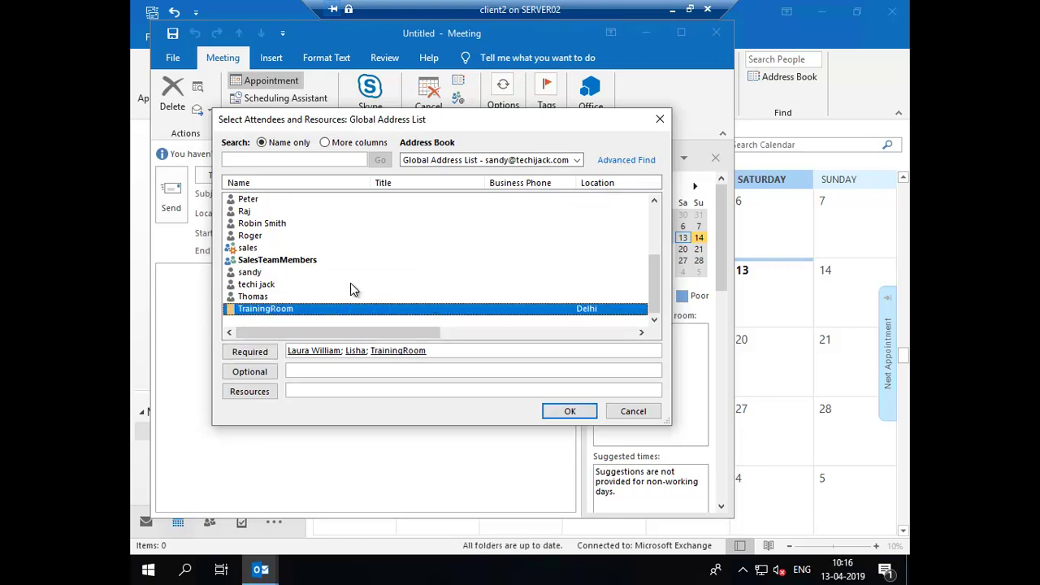
click(570, 414)
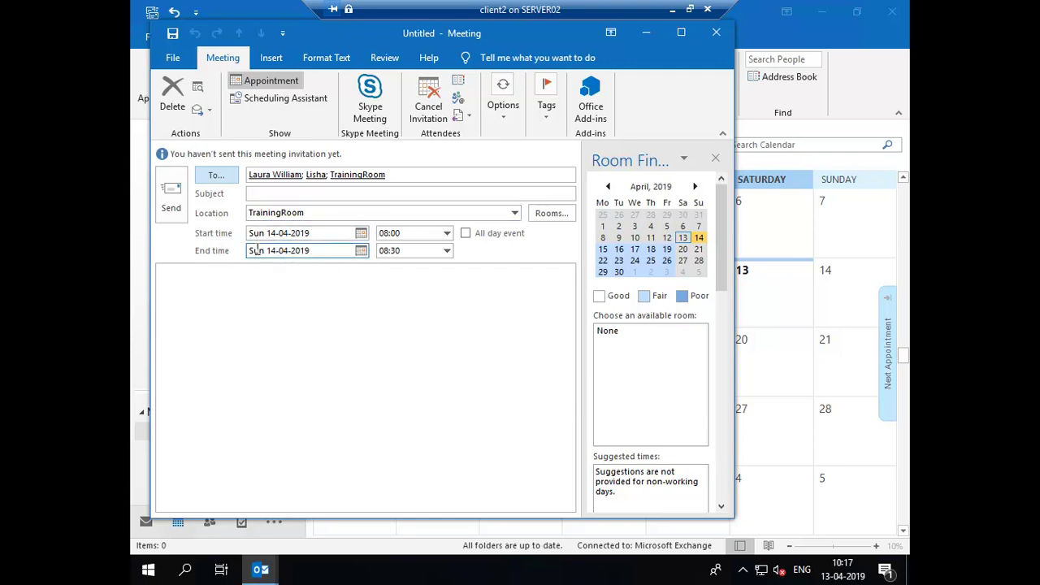
Set the meeting's start time to 08:30 and its end time to 09:30
click(447, 233)
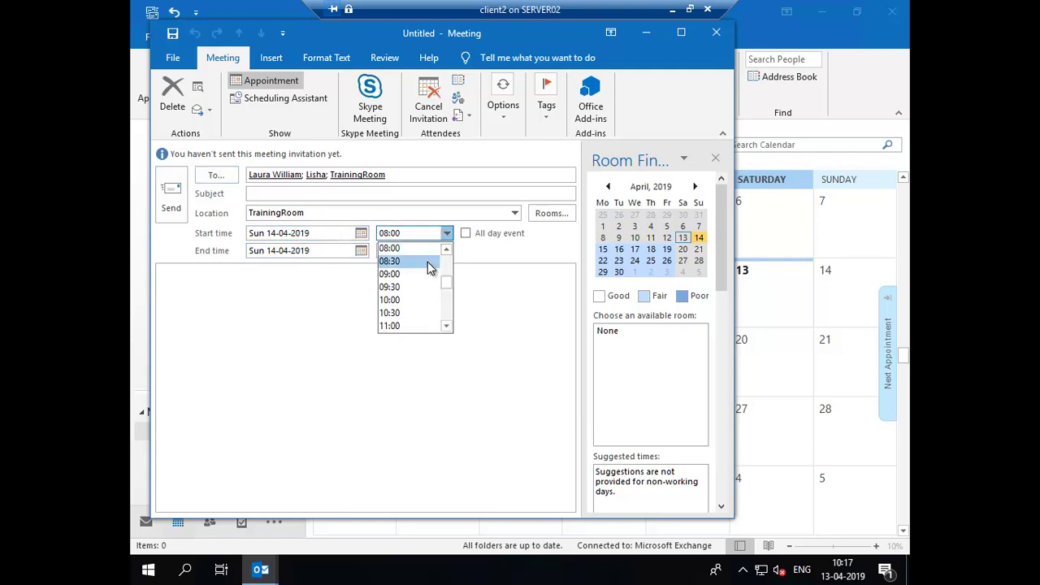
click(427, 262)
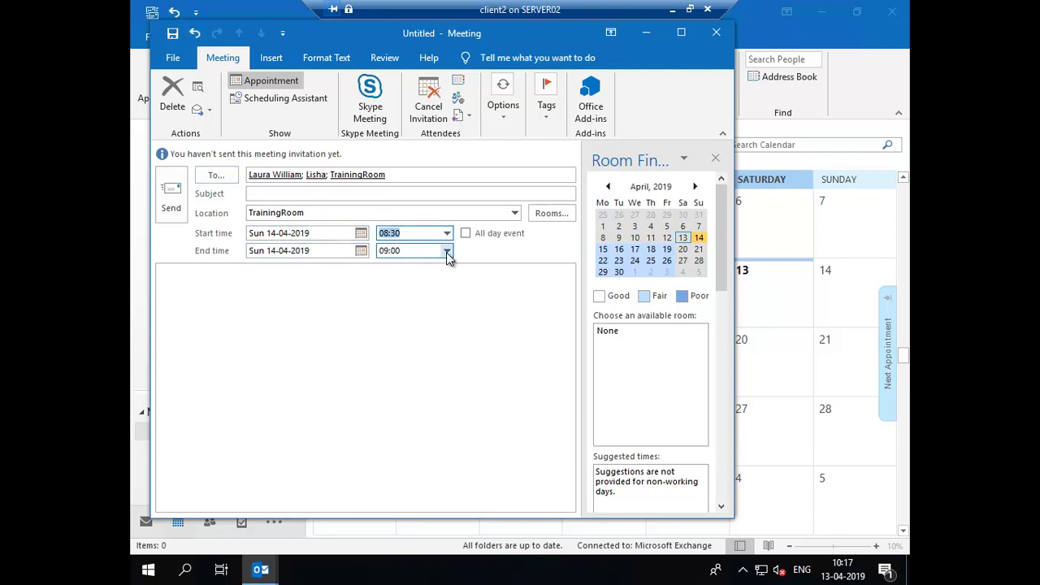
click(447, 251)
click(406, 295)
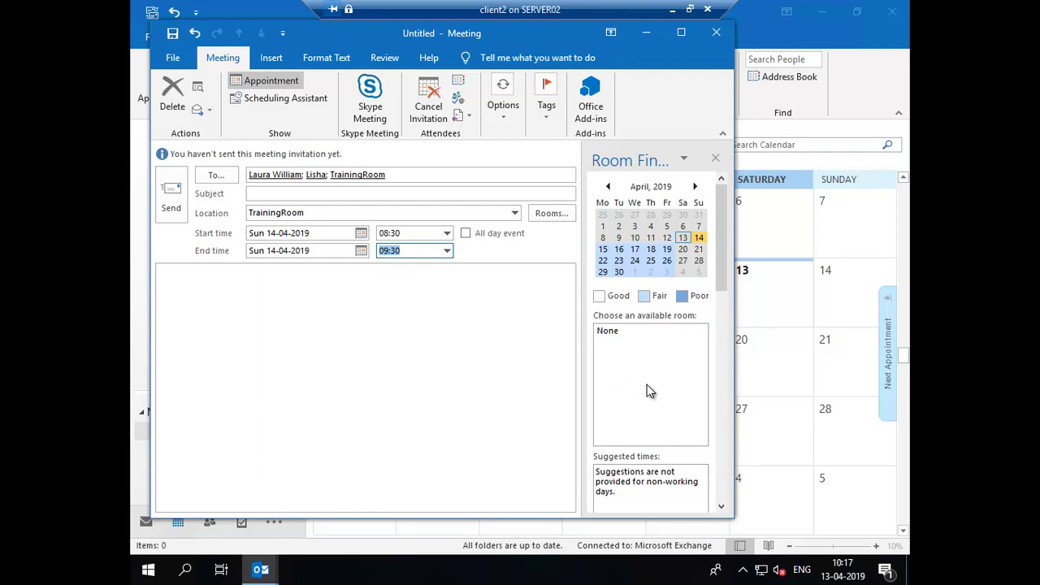
Write "We have a meeting on Sunday for process training." as the invitation message, correcting any misspelled words
click(201, 299)
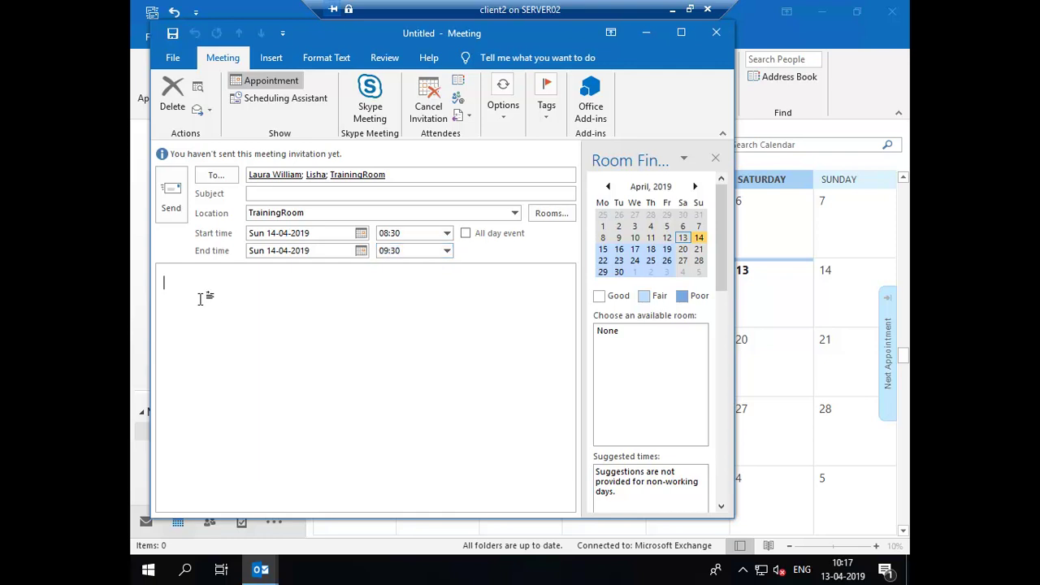
text(We ahhave a meetng on s)
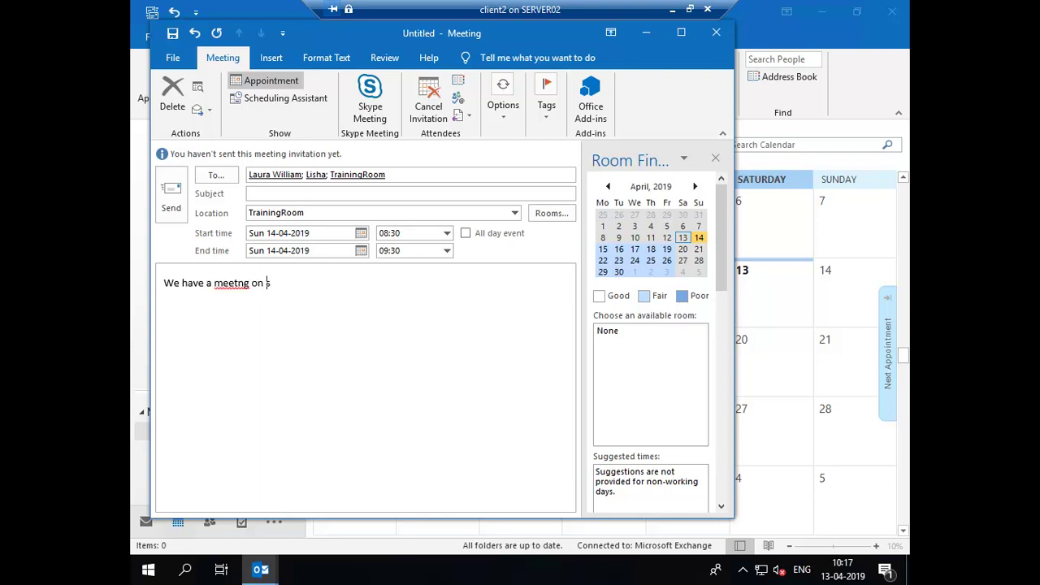
text(unday for process traing.)
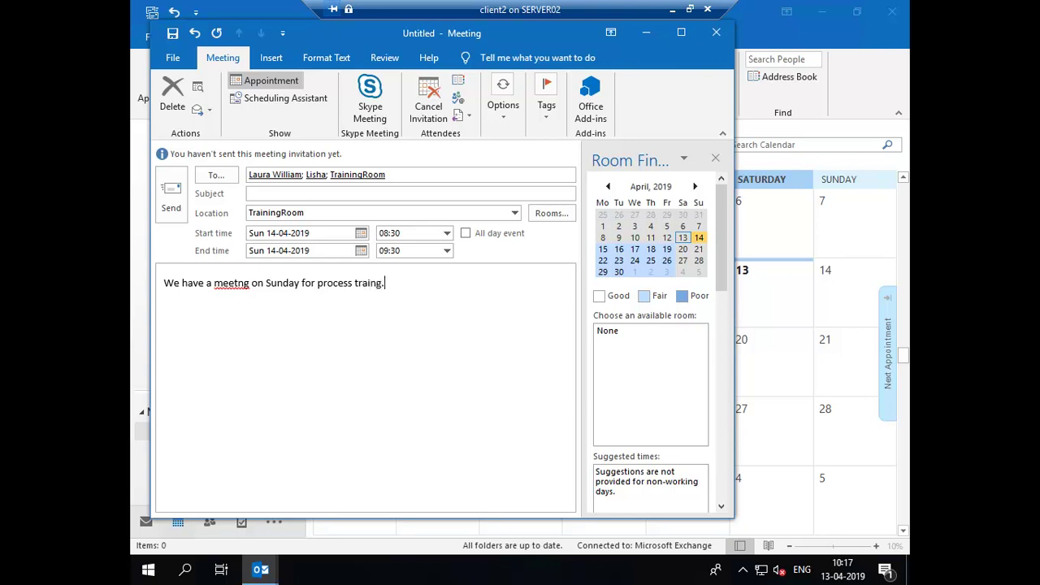
right_click(240, 288)
click(226, 299)
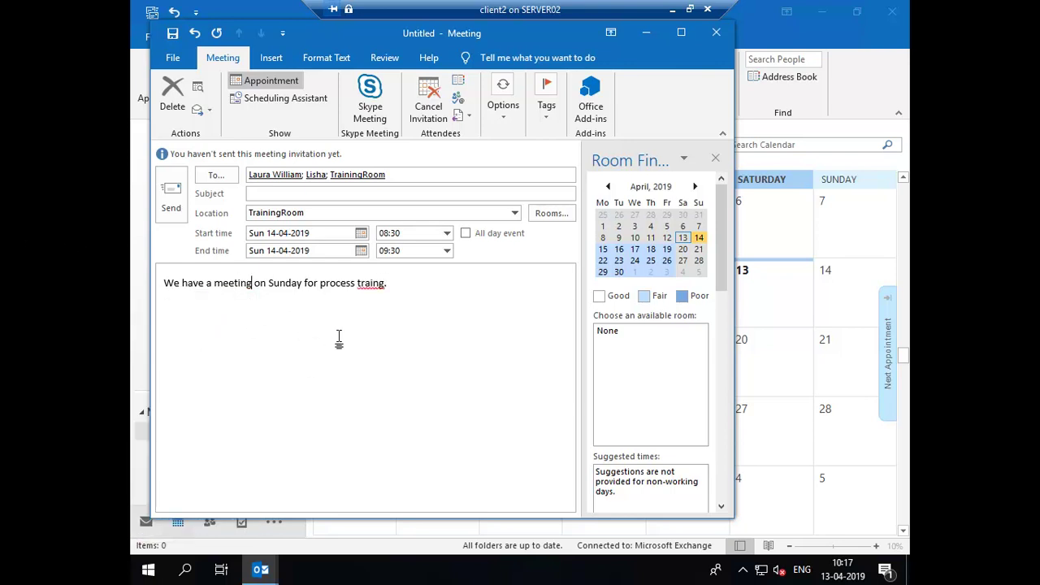
right_click(376, 285)
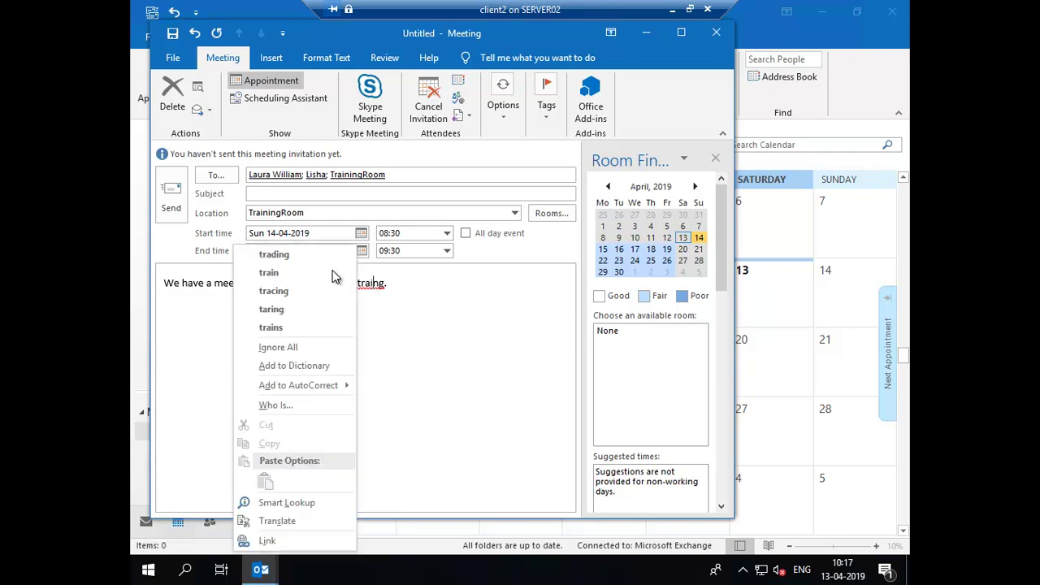
click(273, 290)
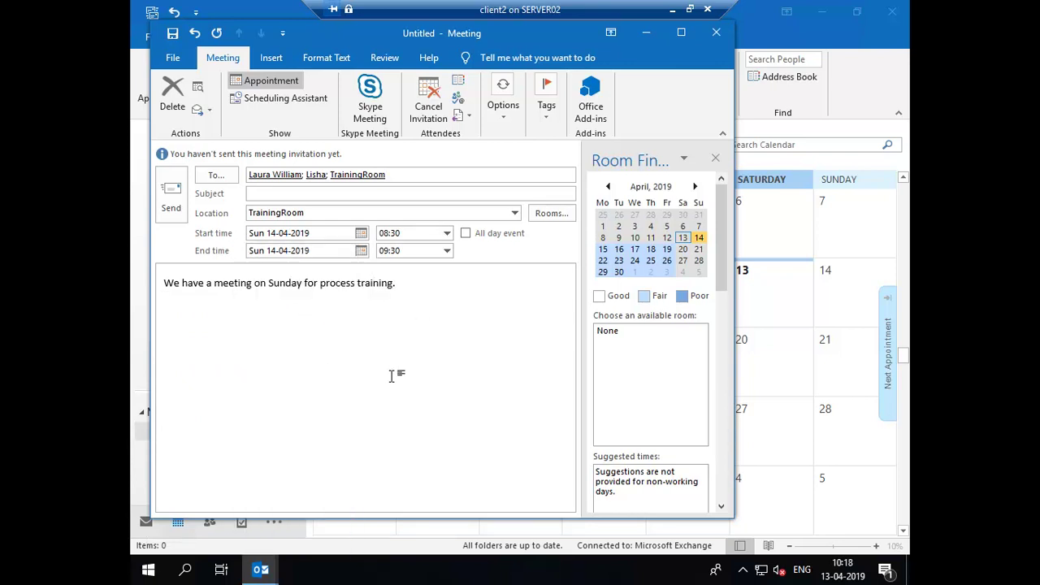
Enter "Meeting on sunday." as the subject and send the meeting invitation
click(260, 193)
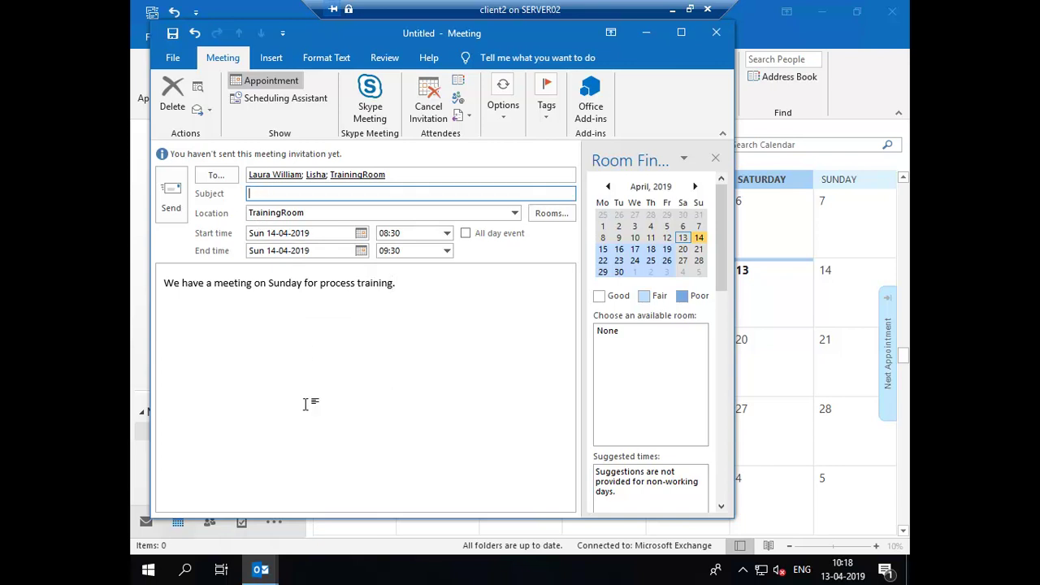
text(Meeting on sunday.)
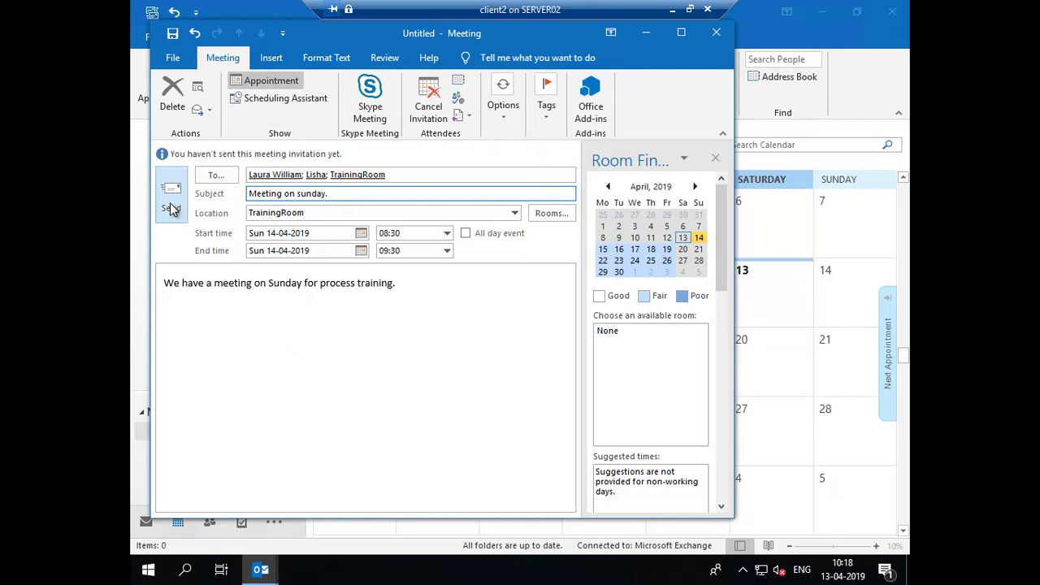
click(170, 209)
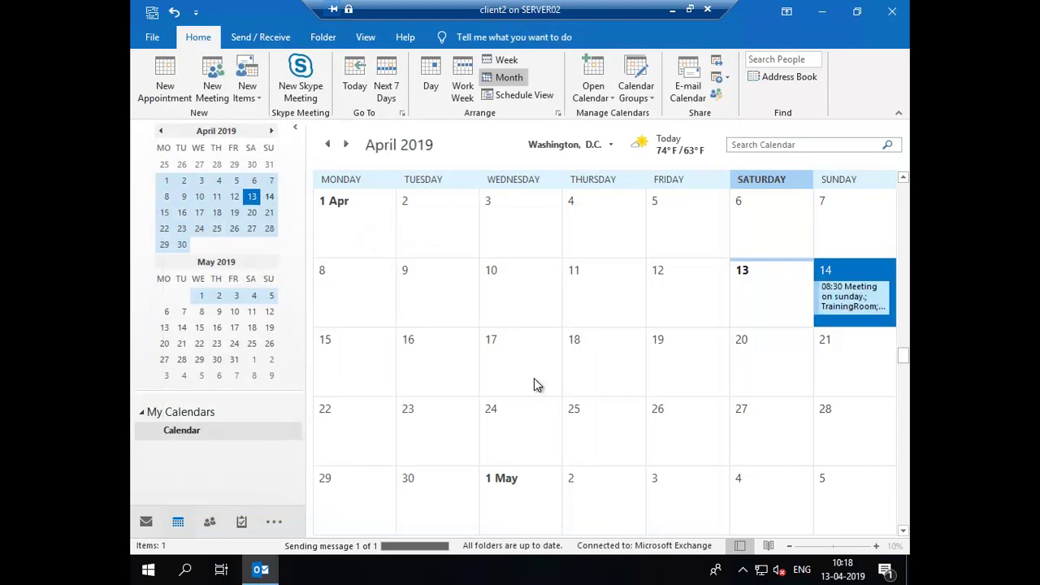
Check the new meeting in the calendar and read TrainingRoom's response in the Inbox
mouse_move(863, 291)
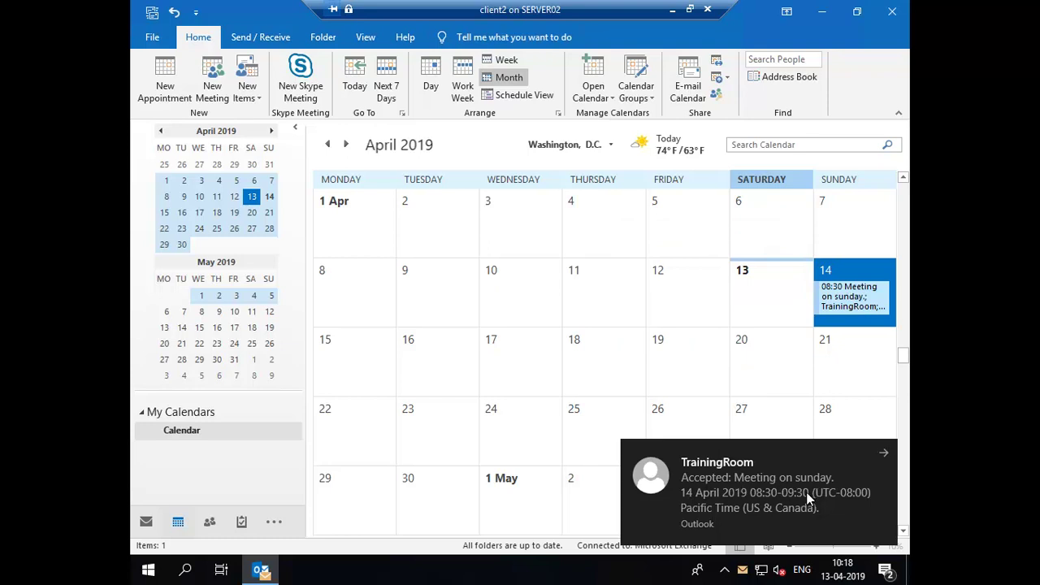
click(147, 524)
click(350, 234)
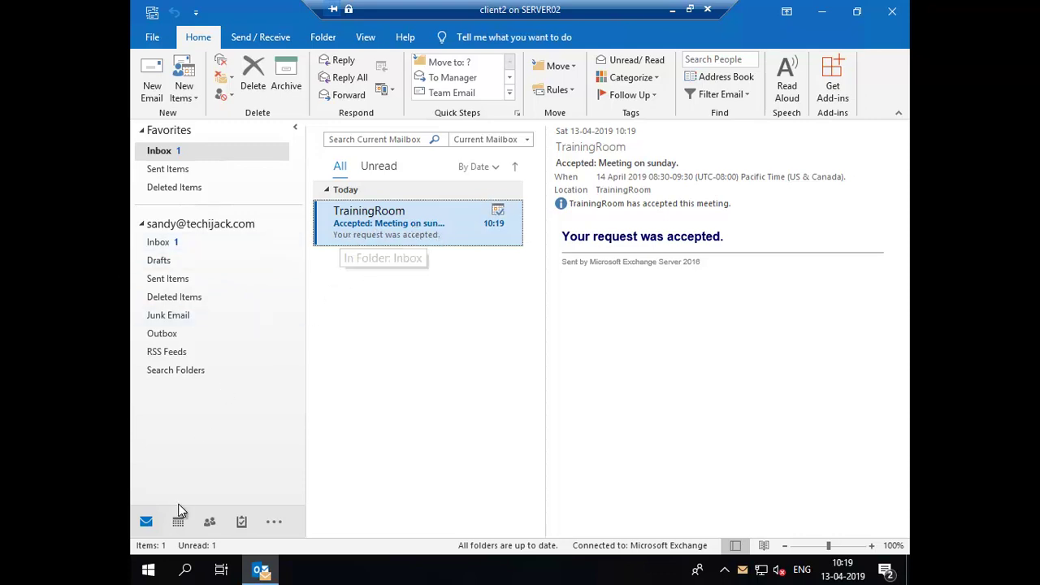
Sign the current user out of the client2 machine
click(149, 571)
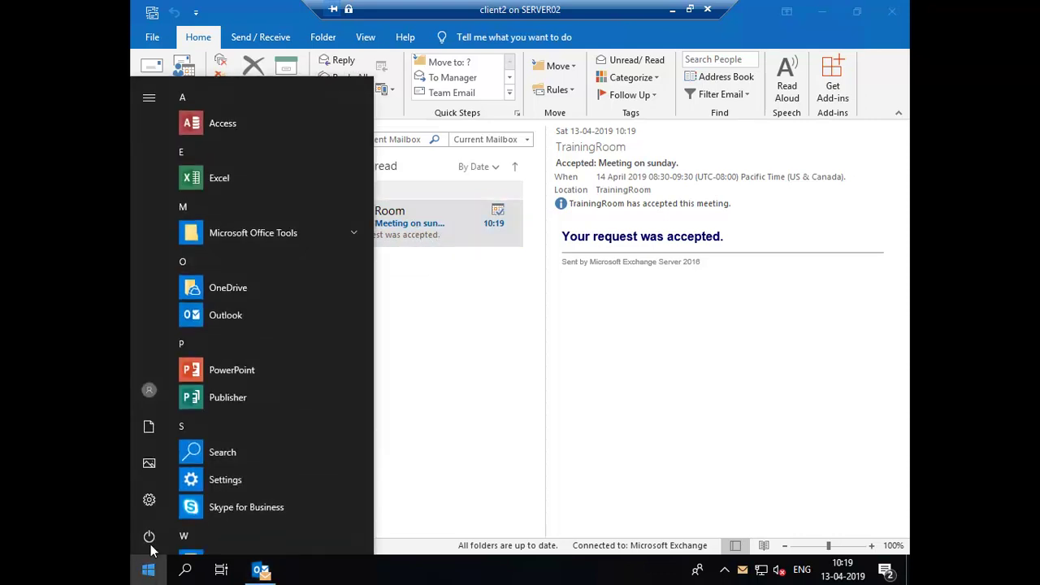
click(151, 394)
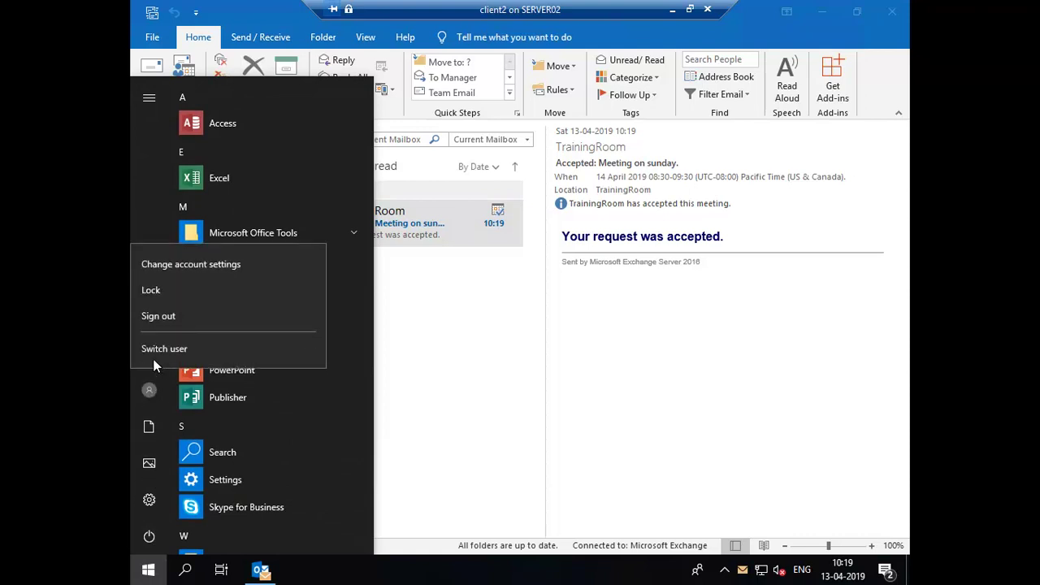
click(157, 316)
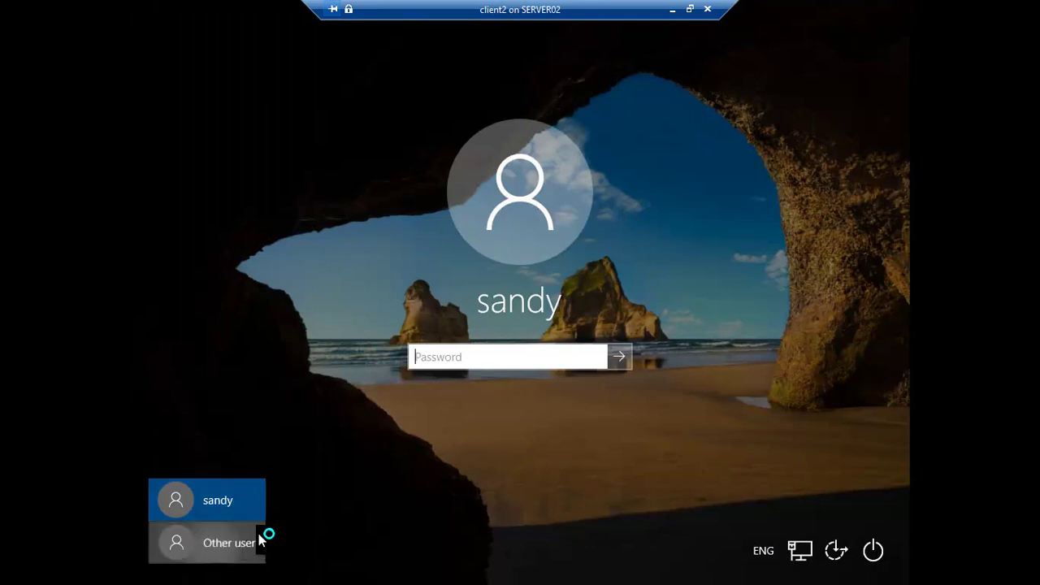
Sign in to the TECHIJACK domain as another user, entering the second invited attendee's username and the account password
click(256, 540)
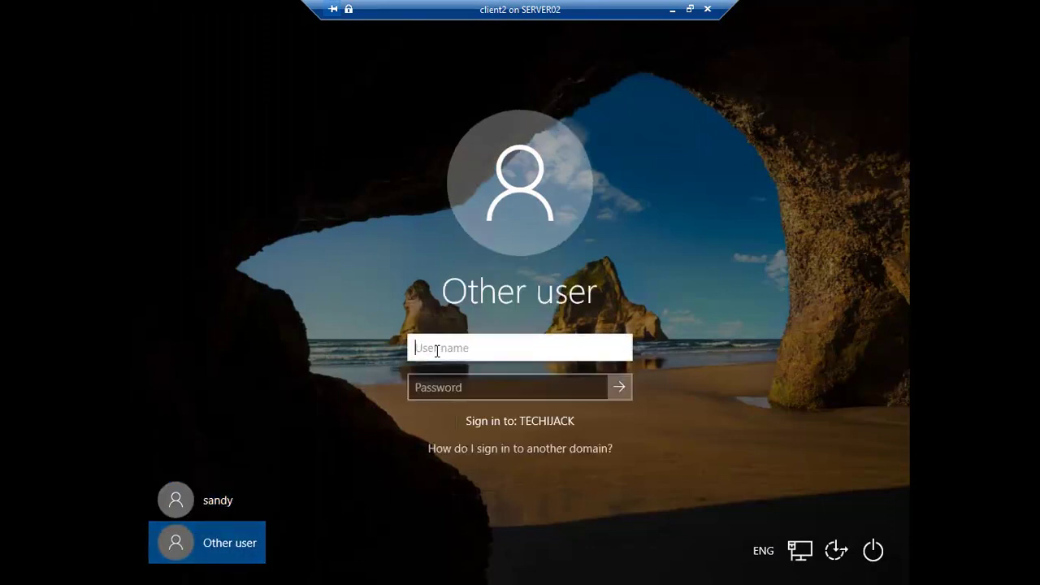
text(lisha)
key(Tab)
text(•••)
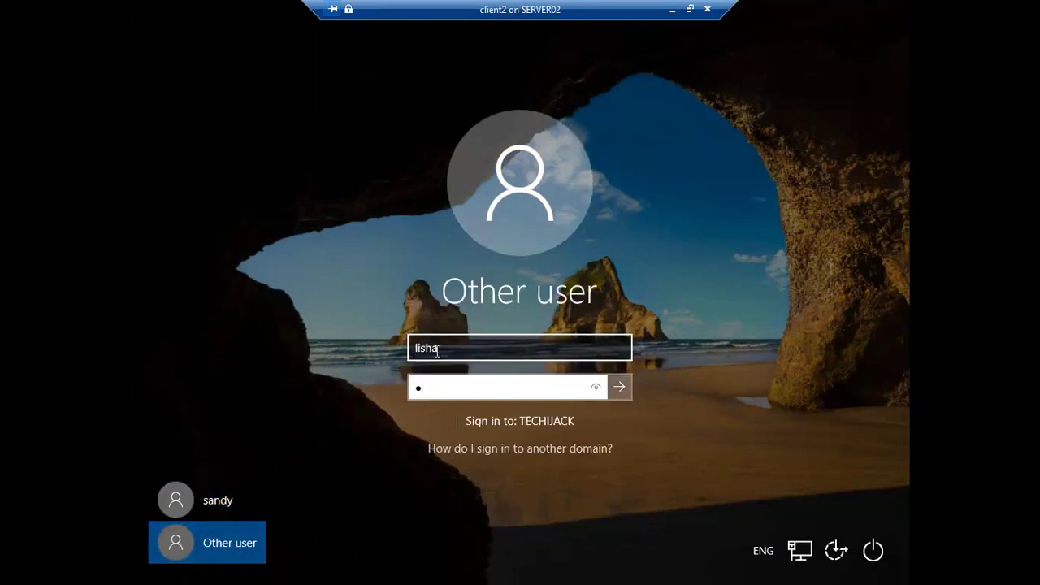
text(••••••)
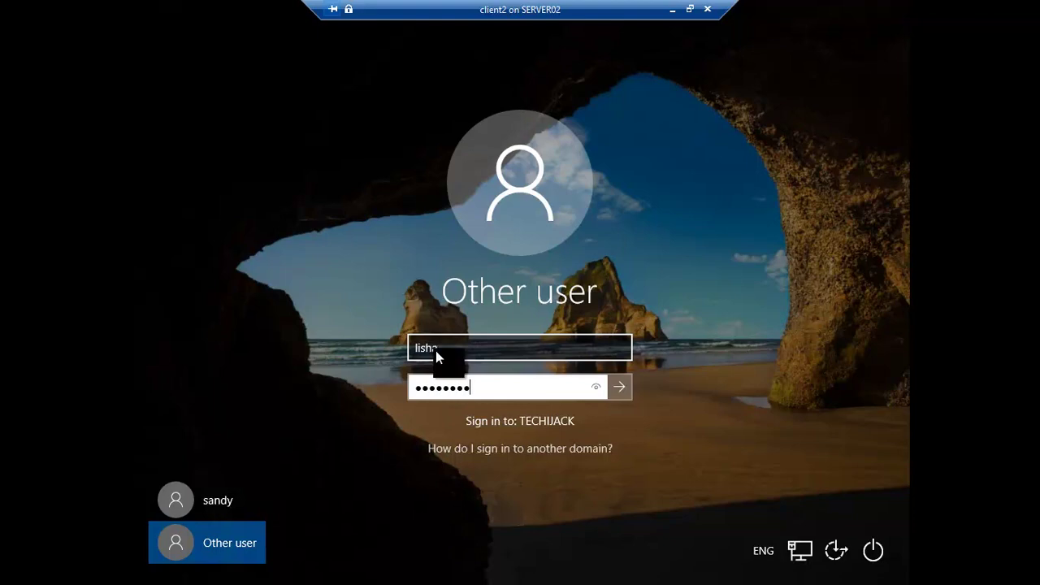
key(Return)
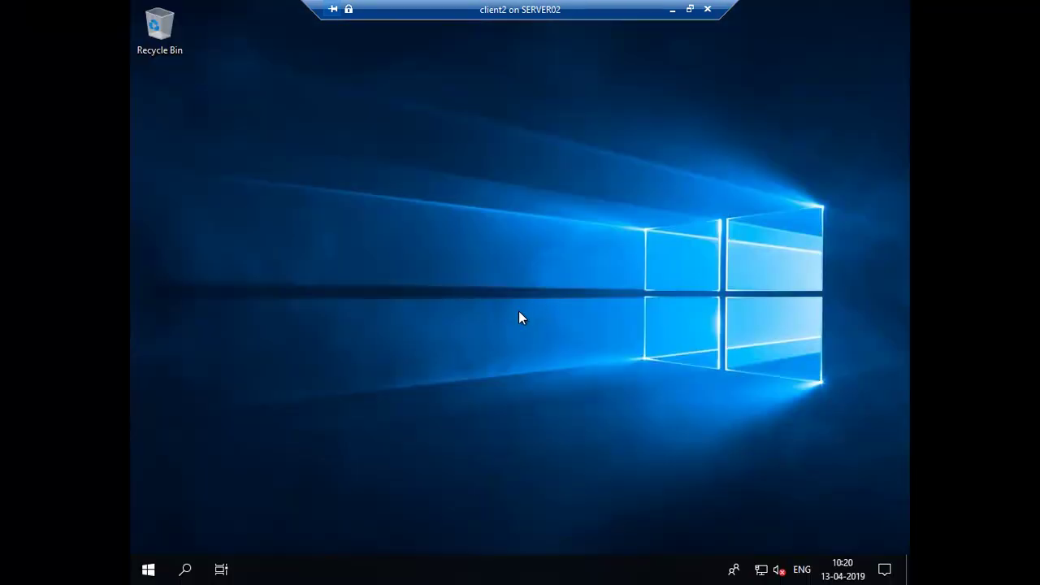
Launch Outlook and accept the Microsoft Office license agreement
click(149, 569)
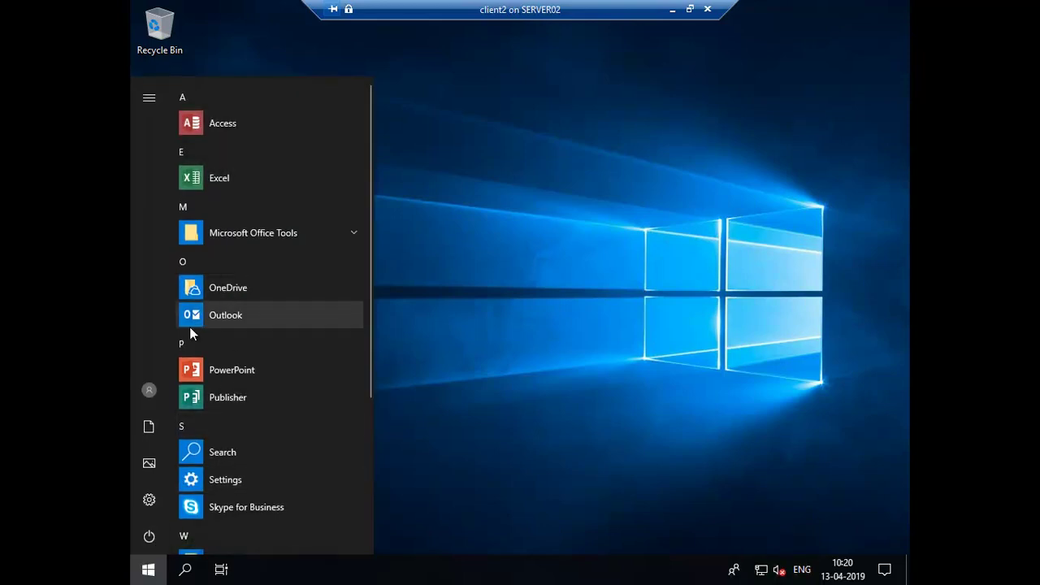
click(214, 318)
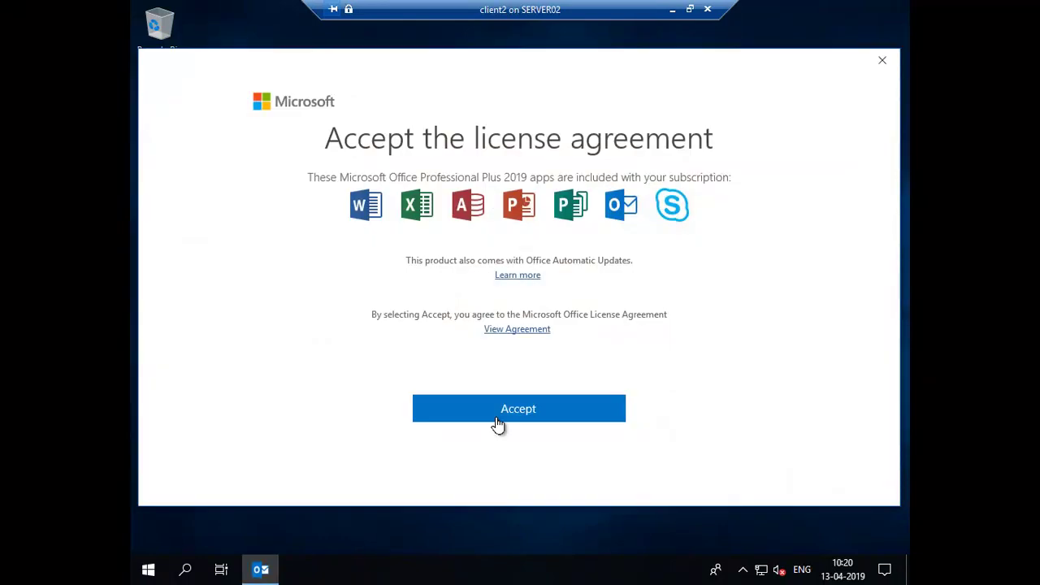
click(497, 421)
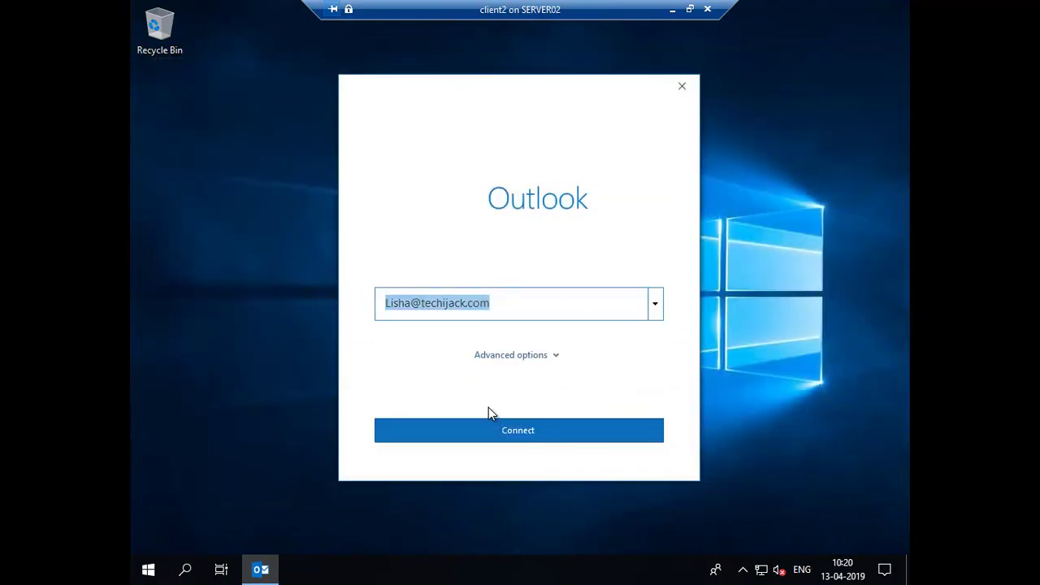
Choose to set up the prefilled email account manually and continue to the advanced setup
click(508, 358)
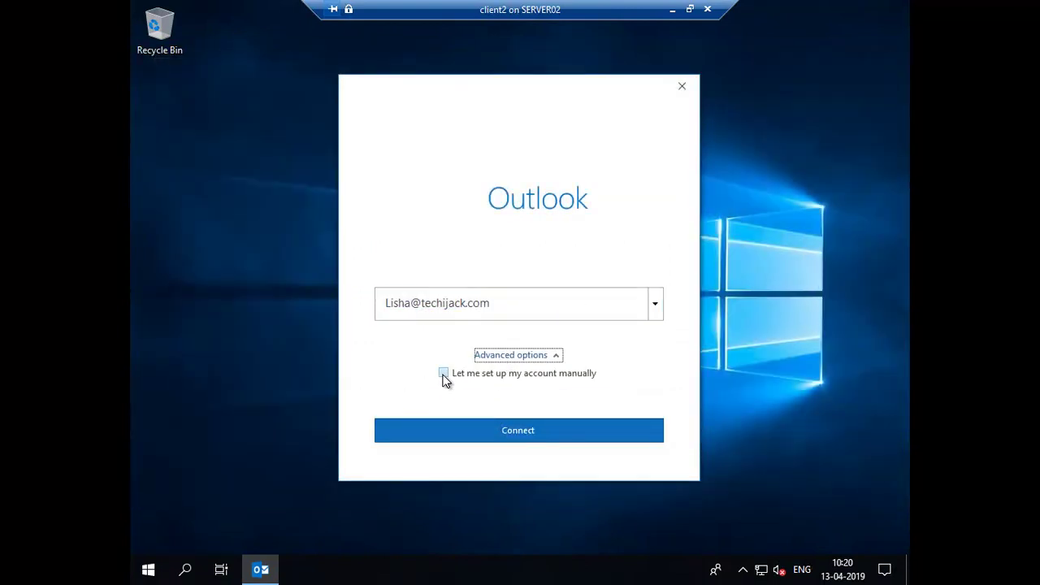
click(444, 375)
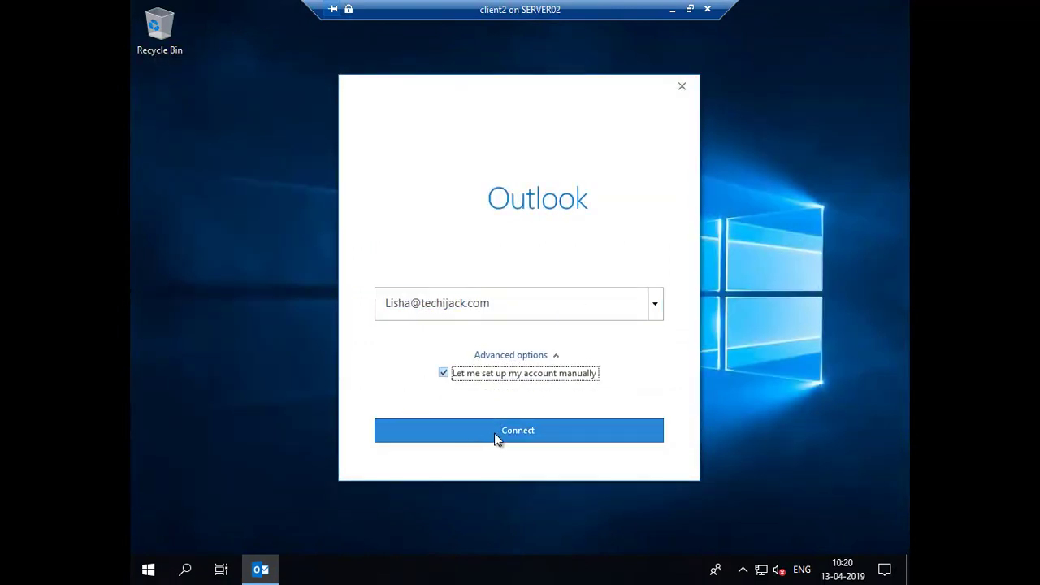
click(498, 430)
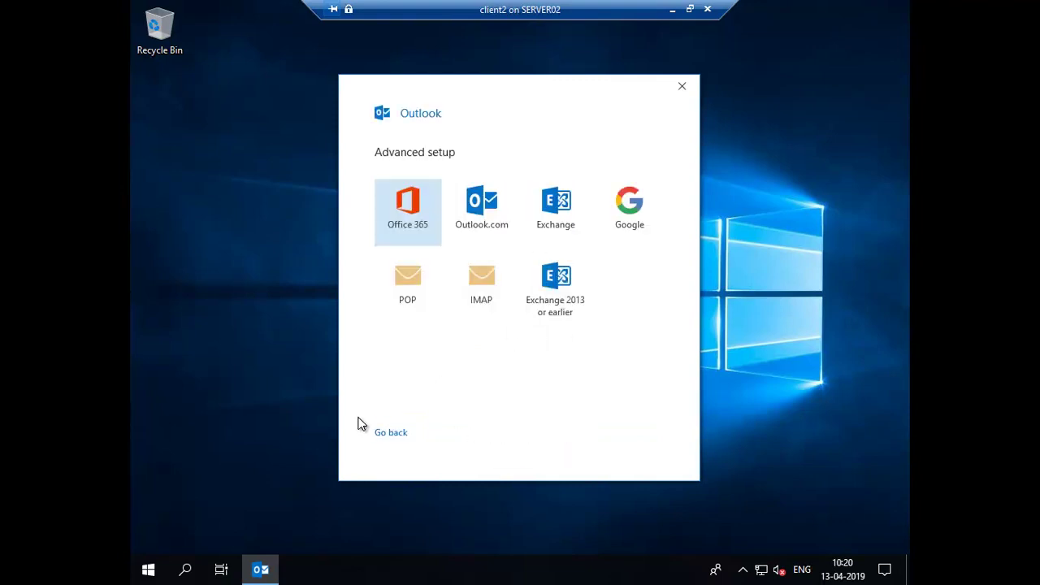
Add the mailbox as an Exchange account, accepting the security certificate alerts and default offline settings, finish setup, and dismiss the browser page
click(565, 235)
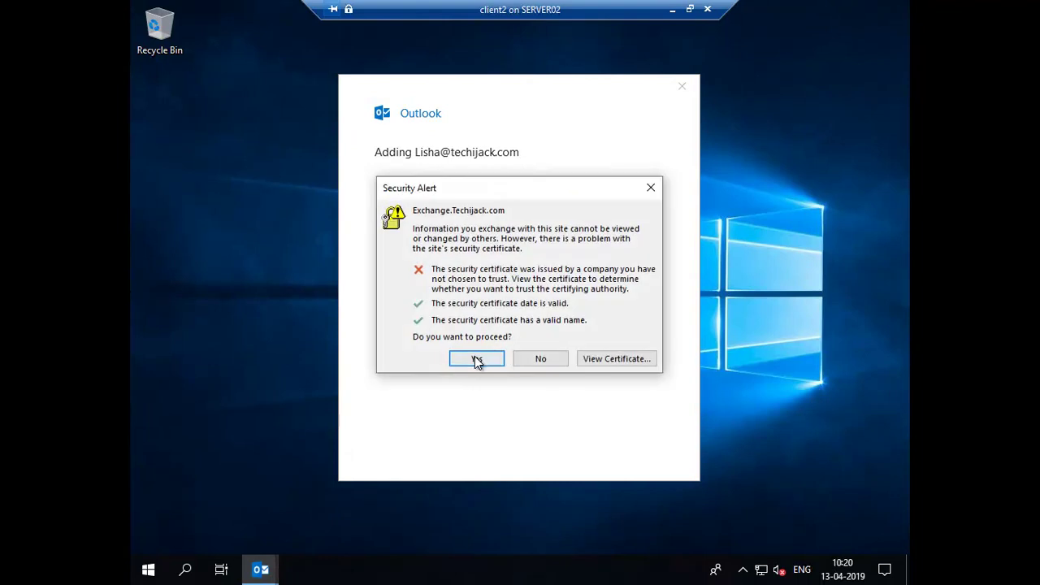
click(474, 356)
click(476, 360)
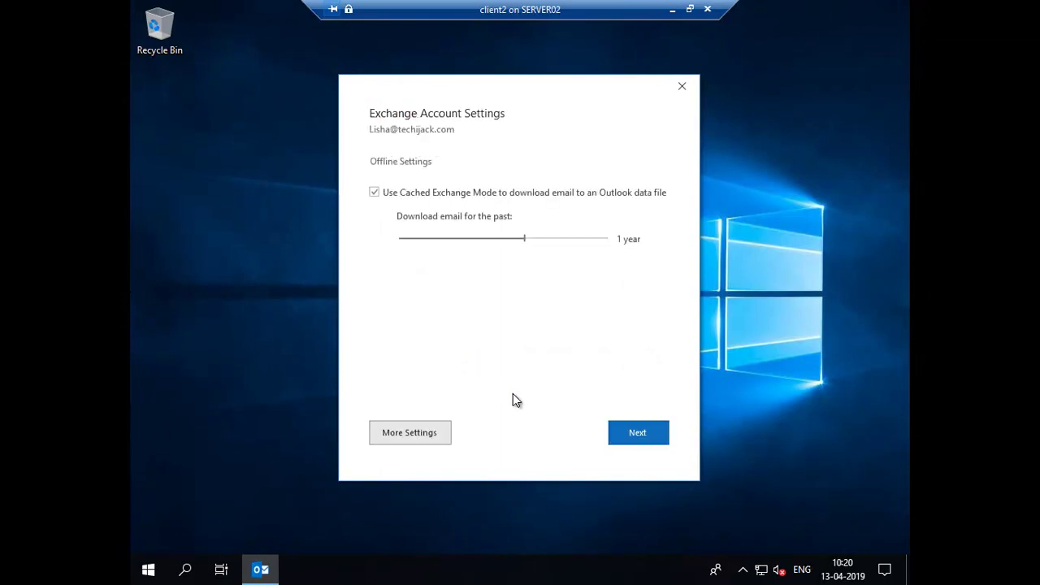
click(630, 431)
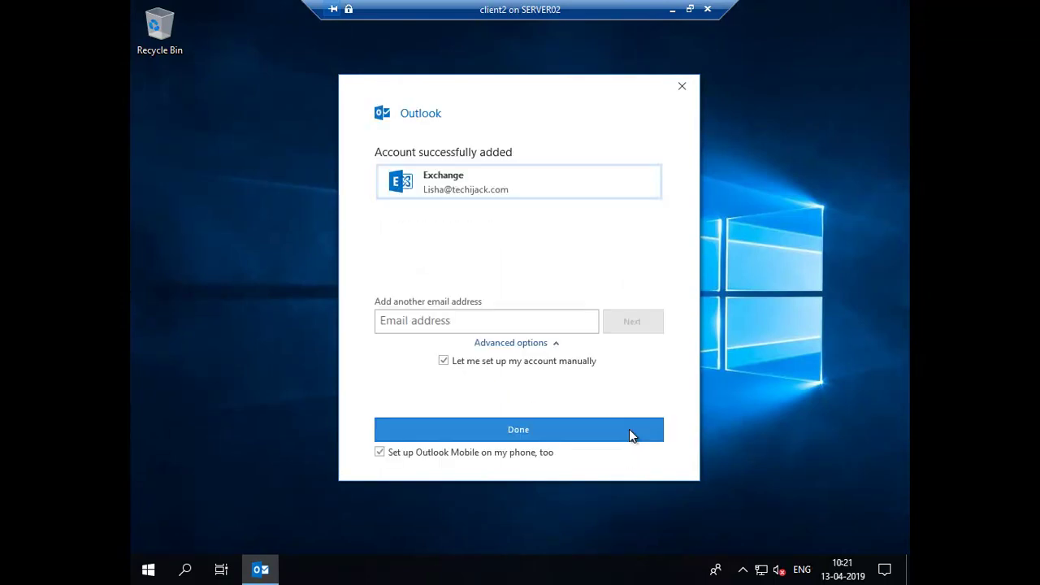
click(500, 431)
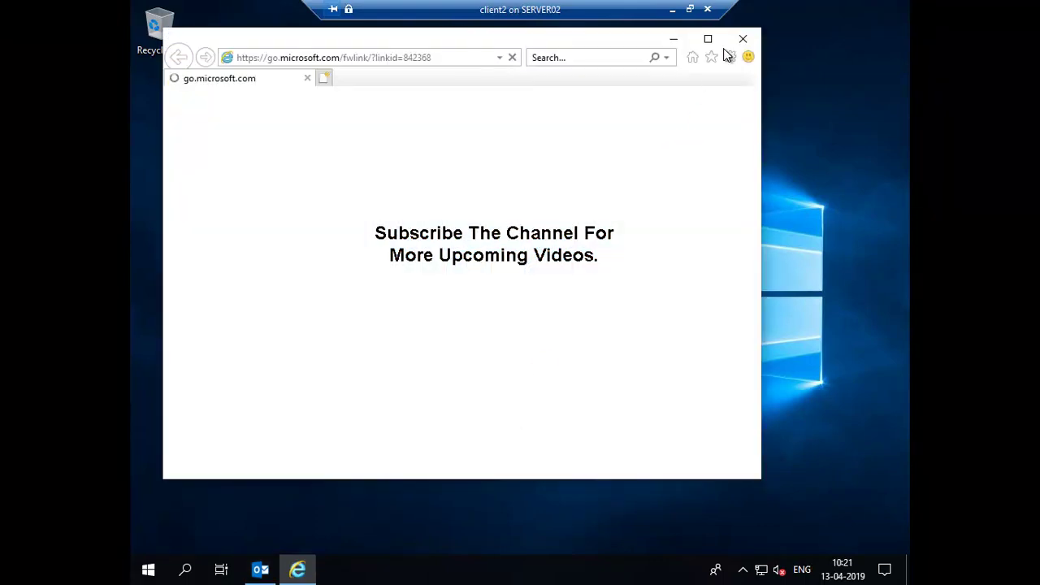
click(744, 39)
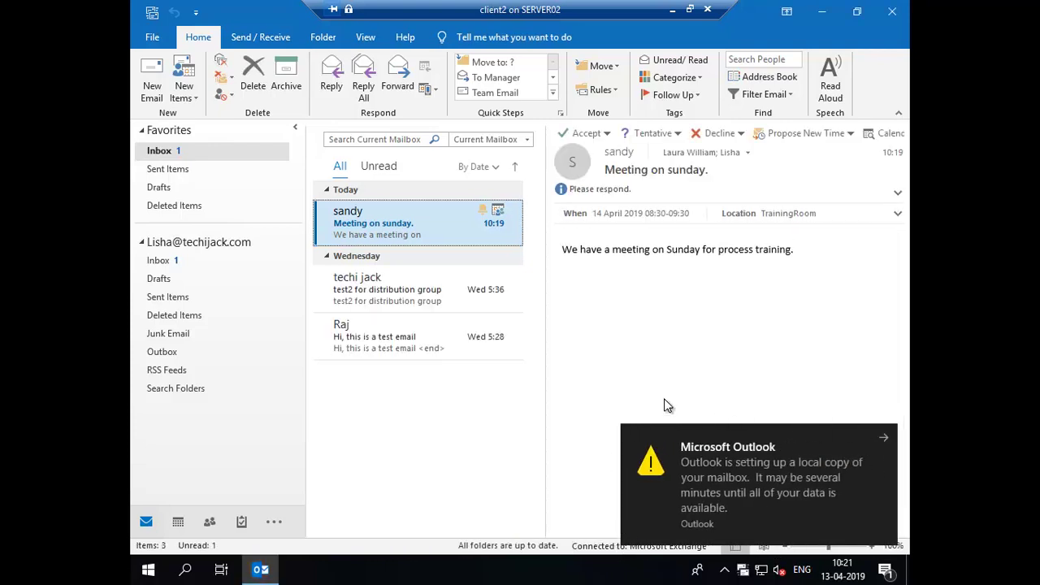
Read the earlier test emails and check the location and date in the "Meeting on sunday." invitation
click(384, 345)
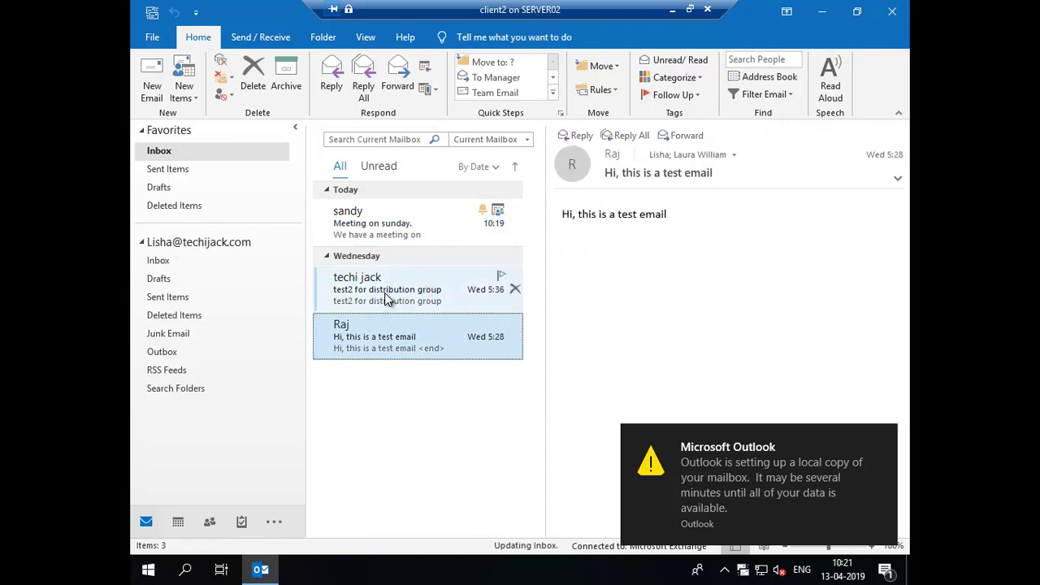
click(387, 296)
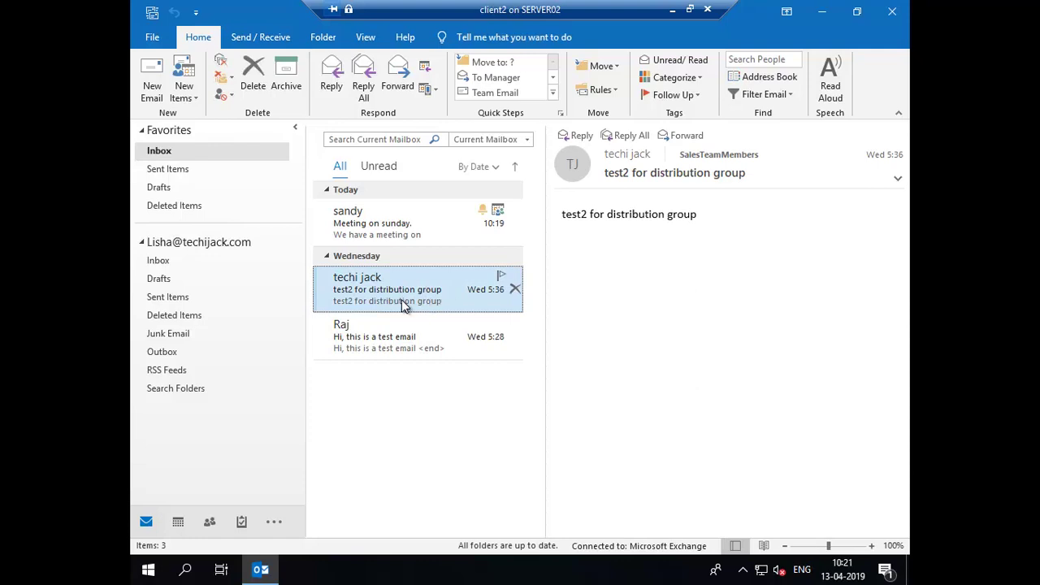
click(376, 341)
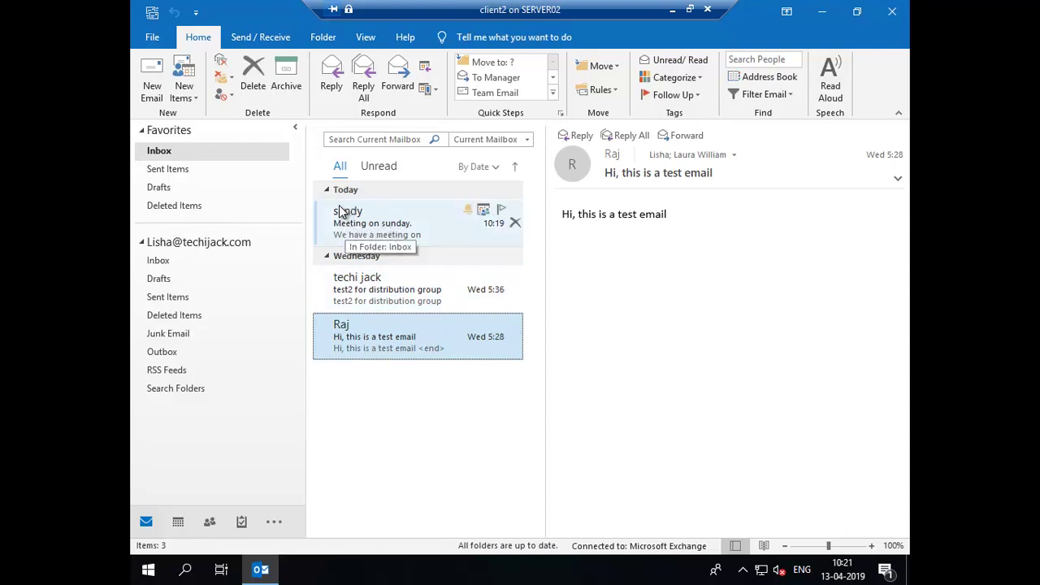
click(396, 233)
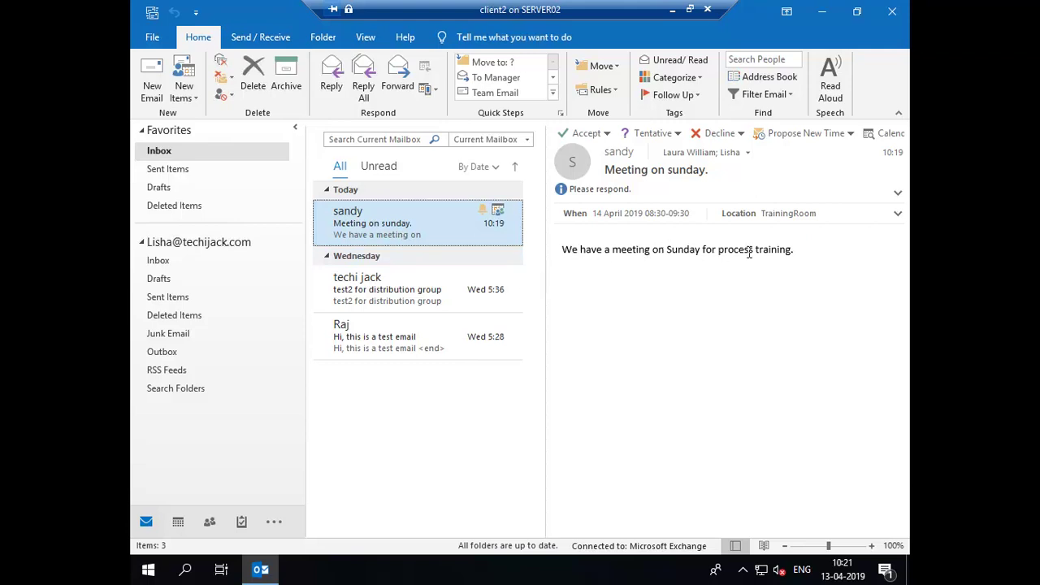
drag(764, 210, 798, 220)
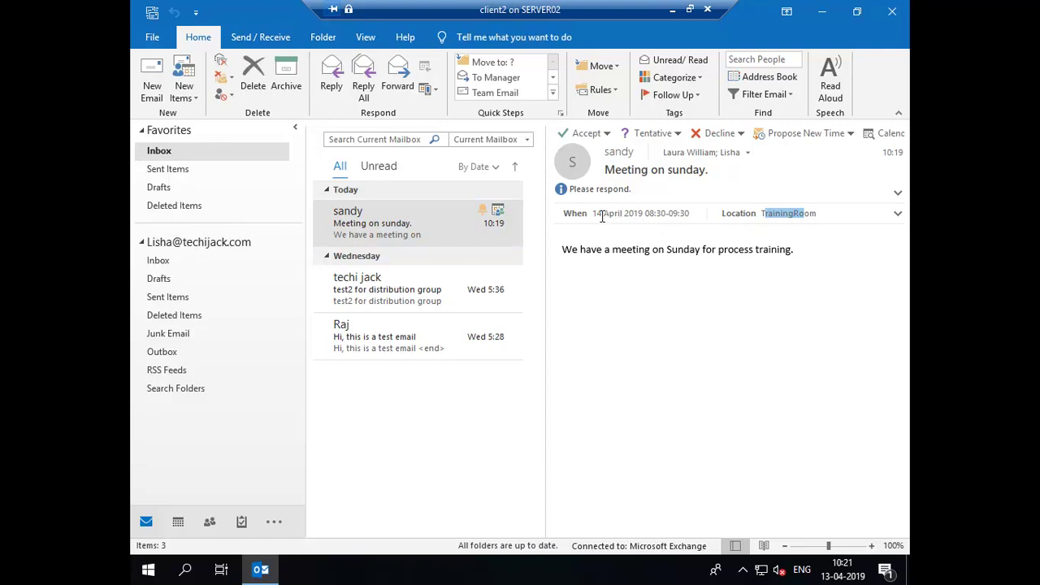
drag(602, 217, 622, 220)
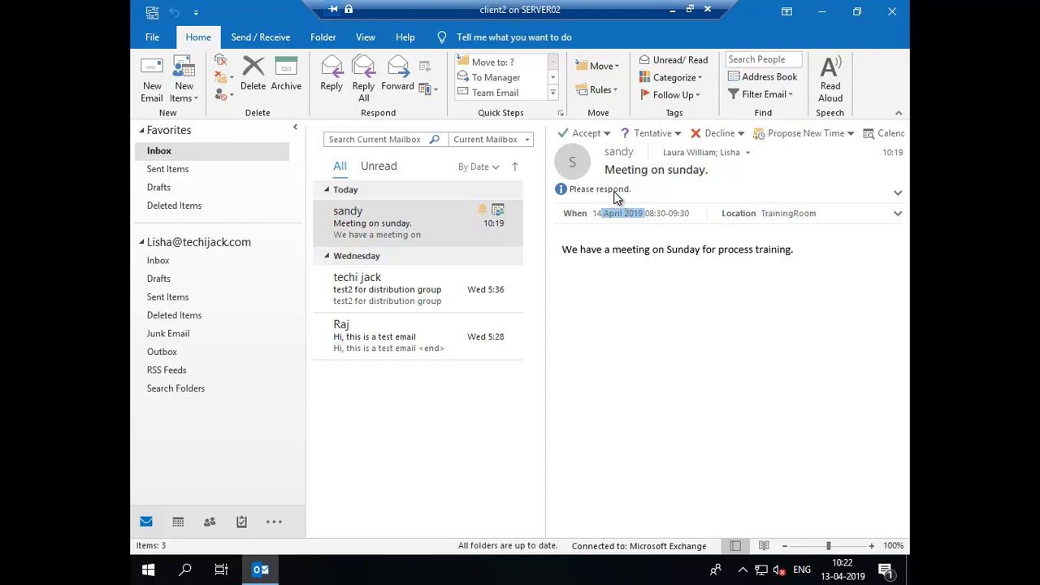
Accept the "Meeting on sunday." invitation and send the response now without comments
right_click(394, 227)
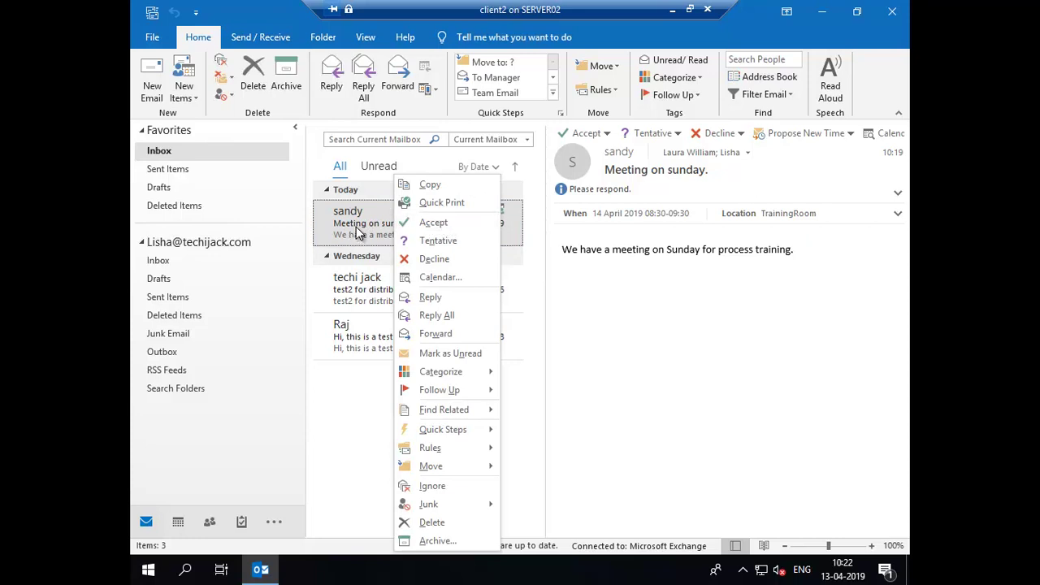
click(424, 227)
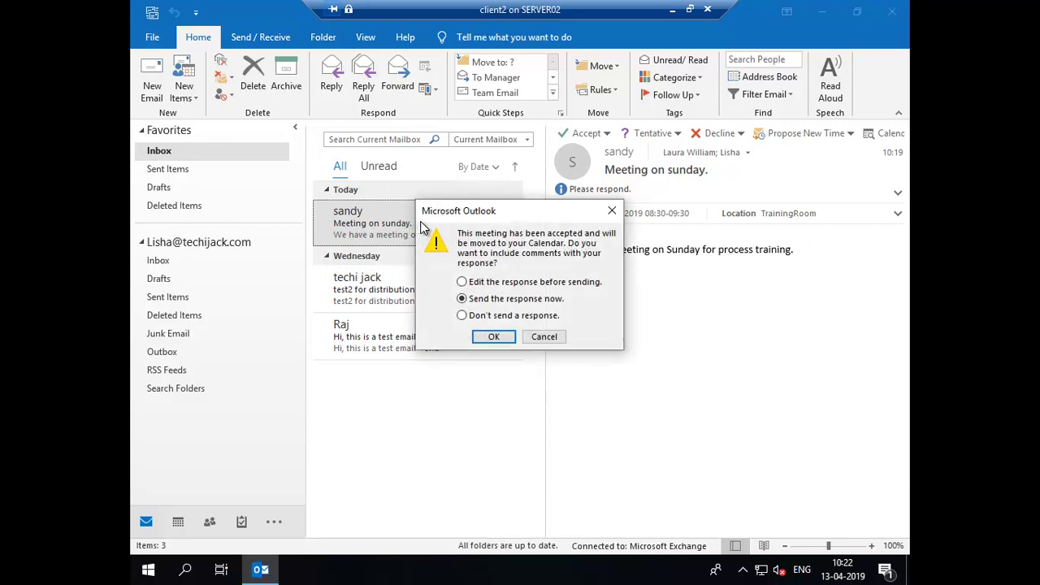
click(493, 337)
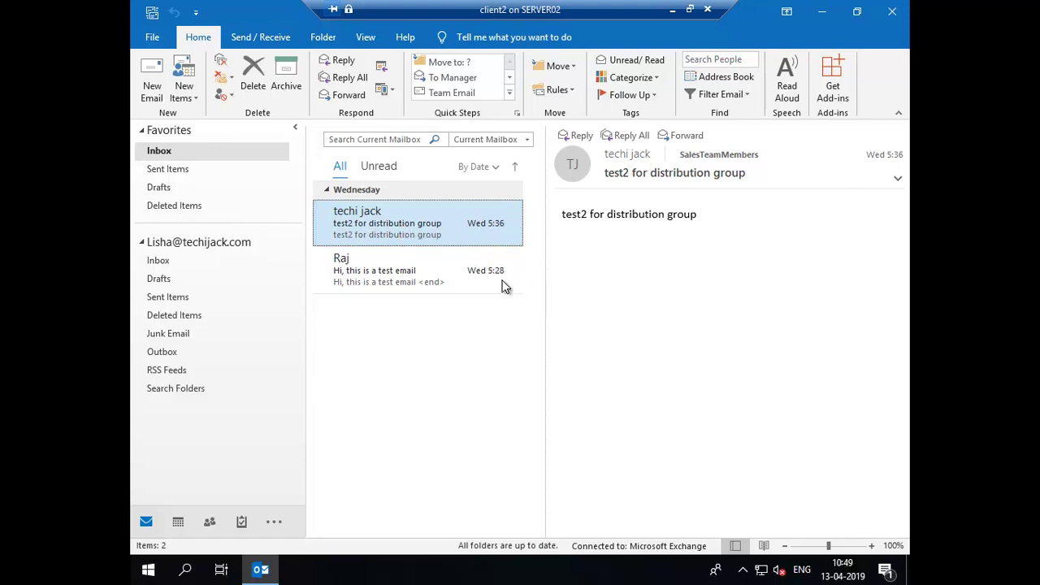
Sign the current user out and sign in to the TECHIJACK domain with the other invited attendee's username and account password
click(147, 571)
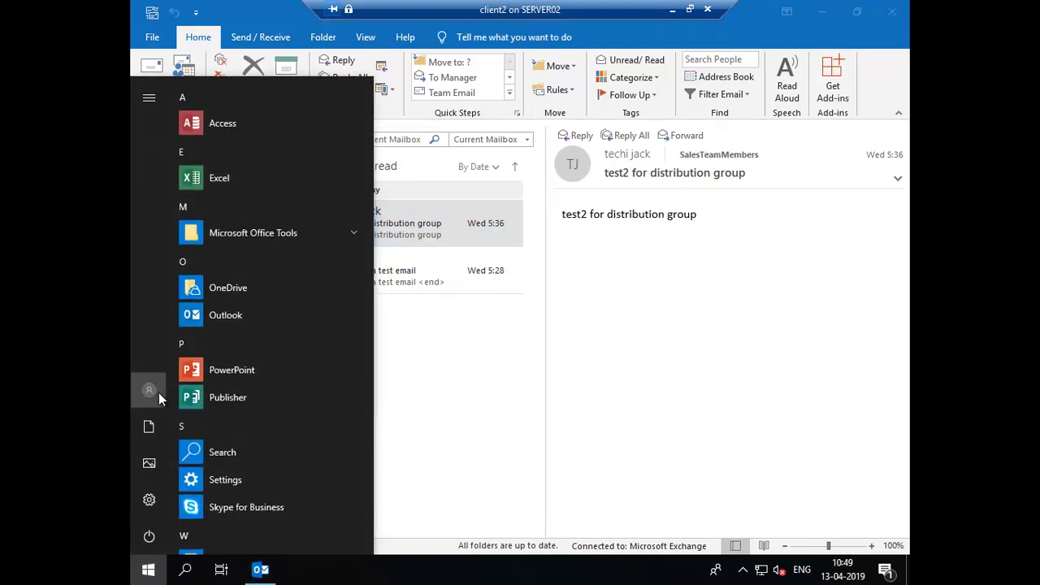
click(159, 393)
click(160, 319)
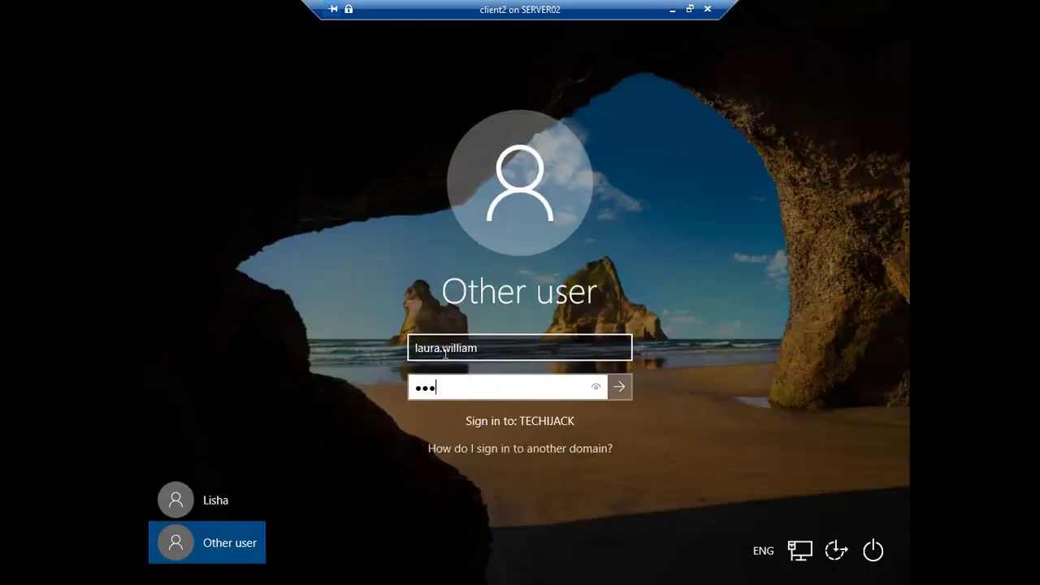
key(Return)
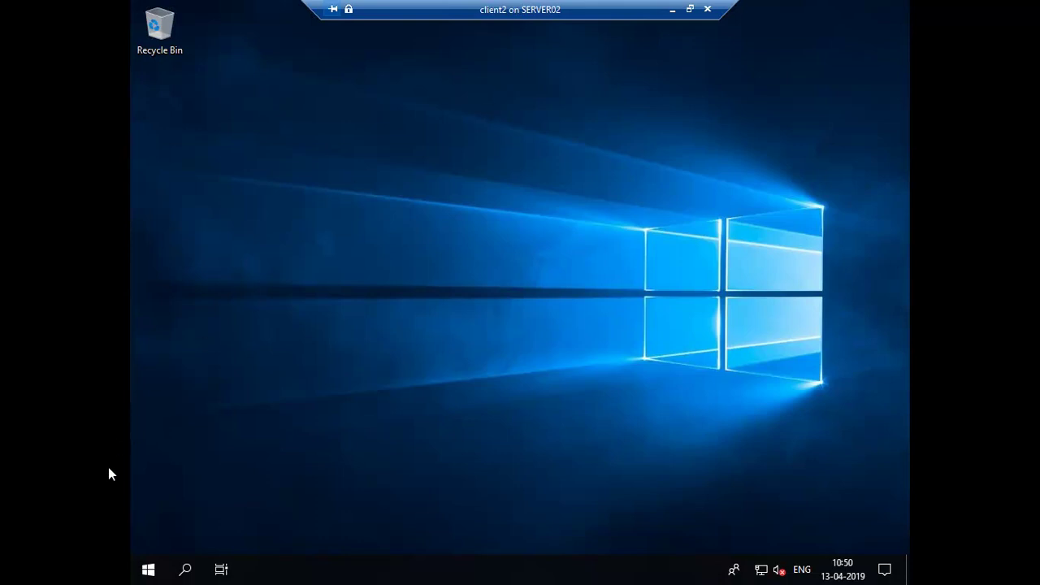
Launch Outlook and accept the Microsoft Office license agreement for this user
click(148, 571)
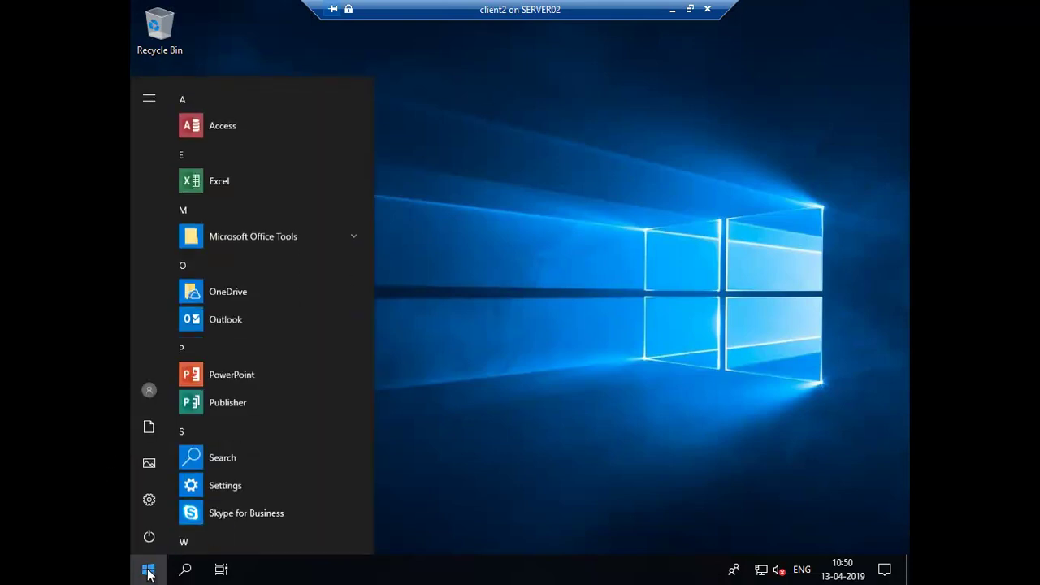
click(214, 317)
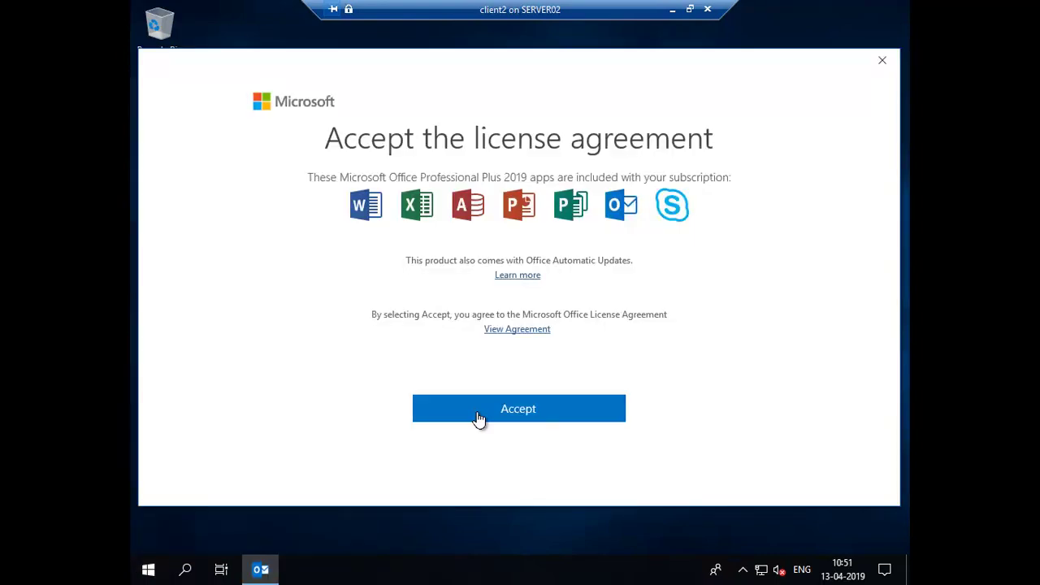
click(479, 417)
Choose manual setup for the prefilled email account and continue to the advanced setup
click(520, 354)
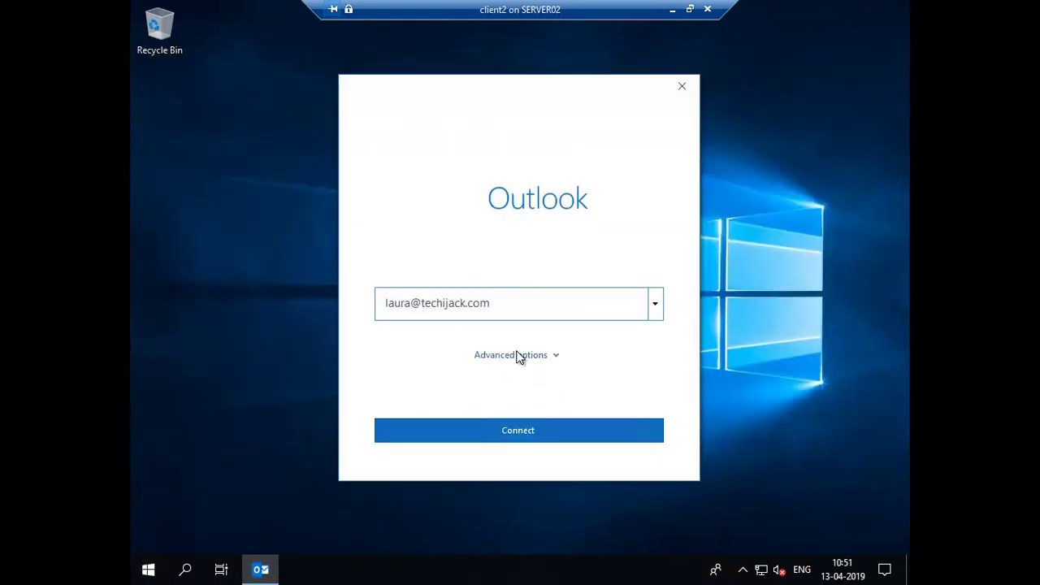
click(445, 375)
click(477, 438)
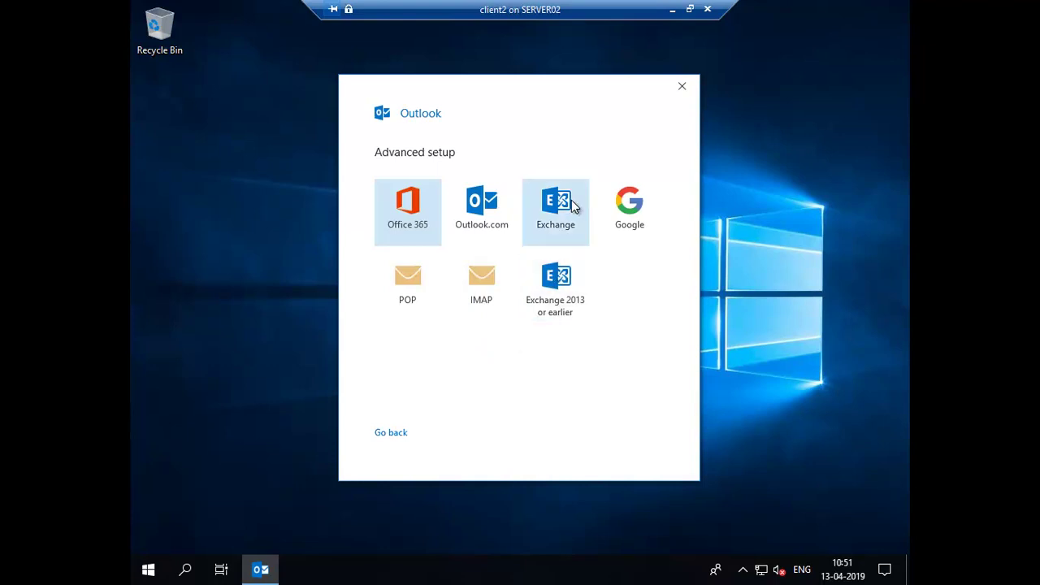
Set up this user's mailbox as an Exchange account, accepting the certificate alerts and default offline settings, complete setup, and dismiss the browser page
click(560, 216)
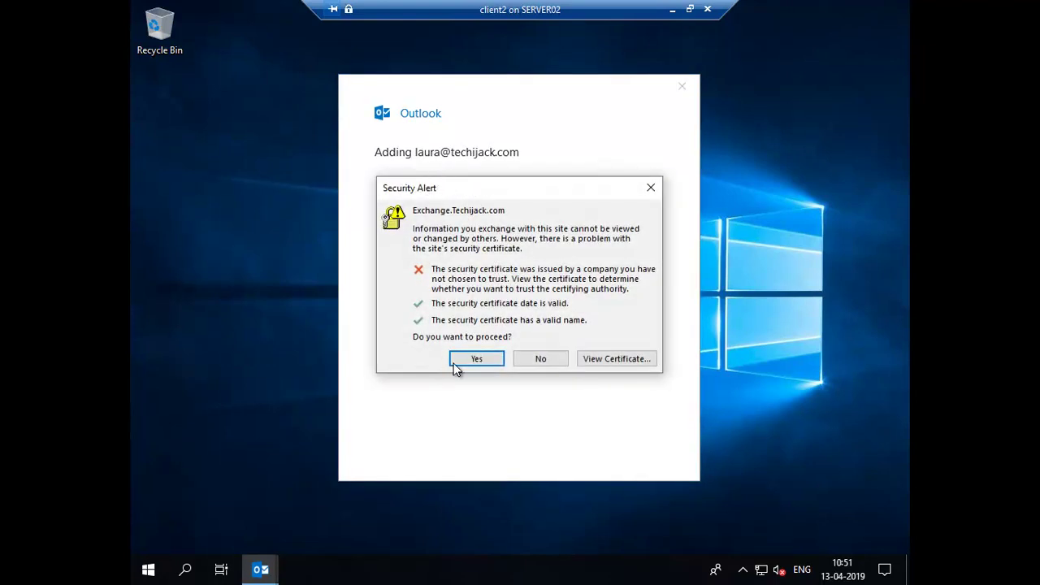
click(465, 358)
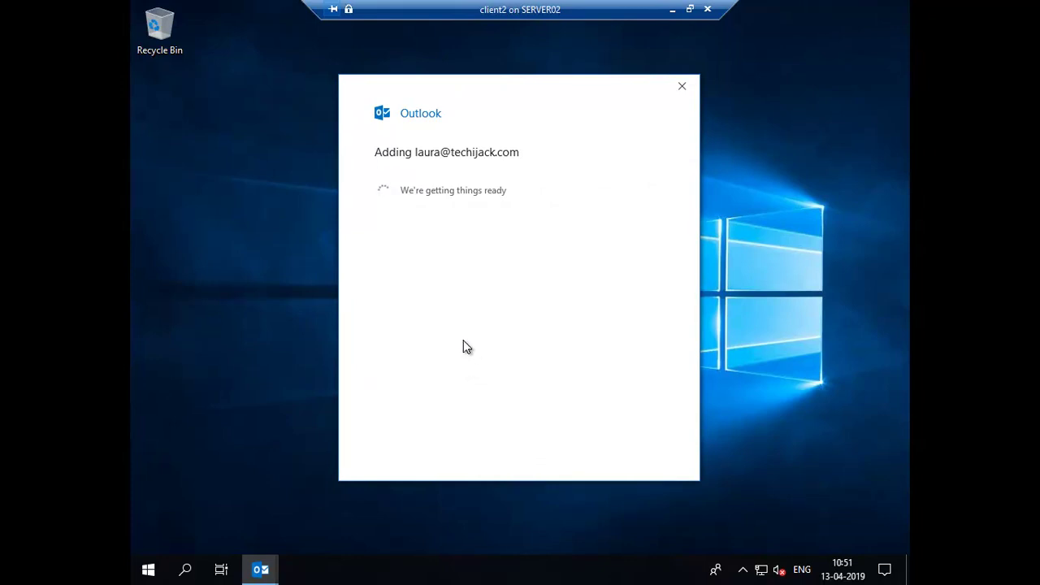
mouse_move(285, 539)
click(340, 497)
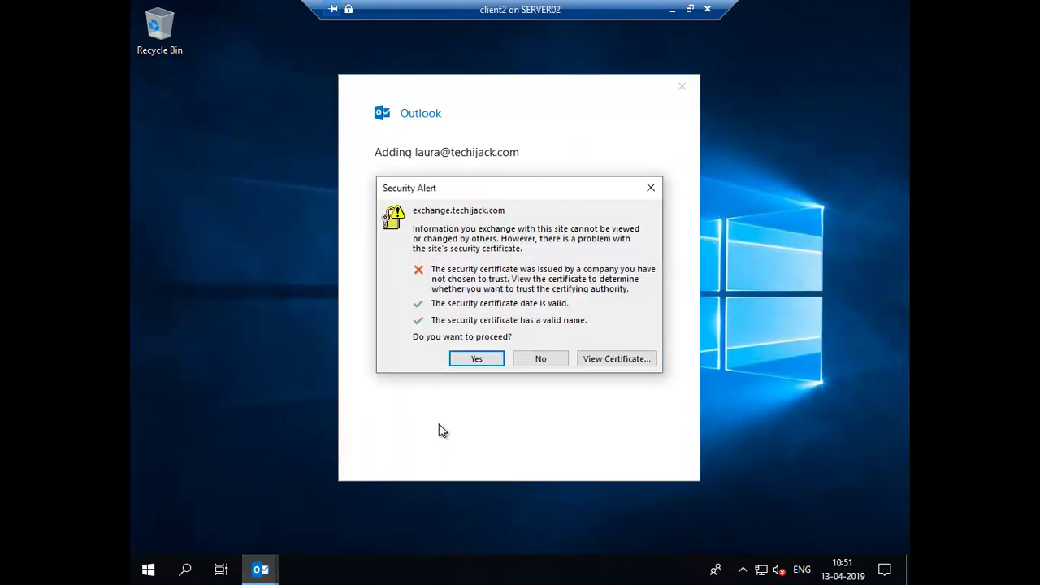
click(478, 359)
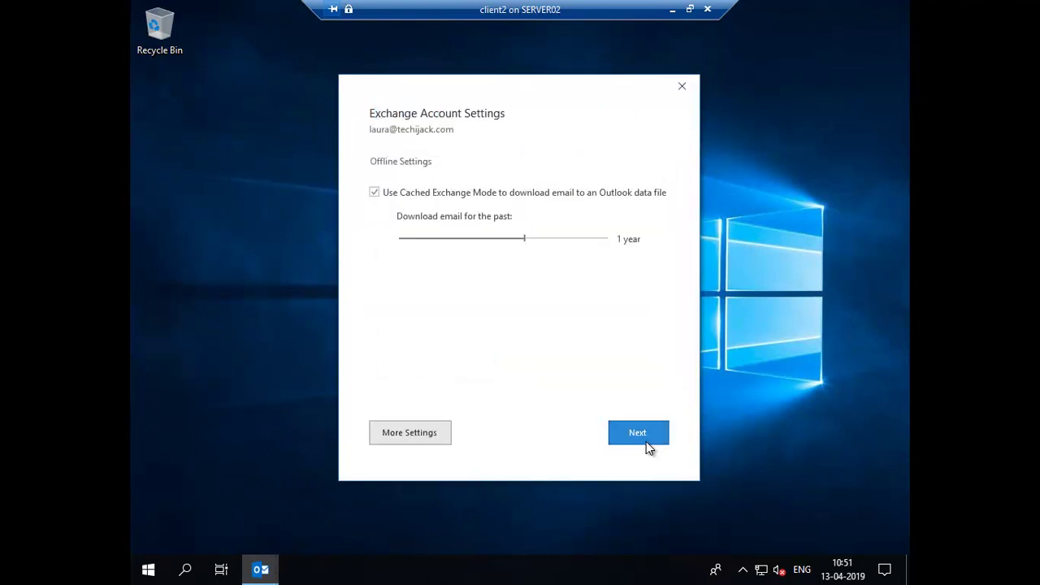
click(646, 439)
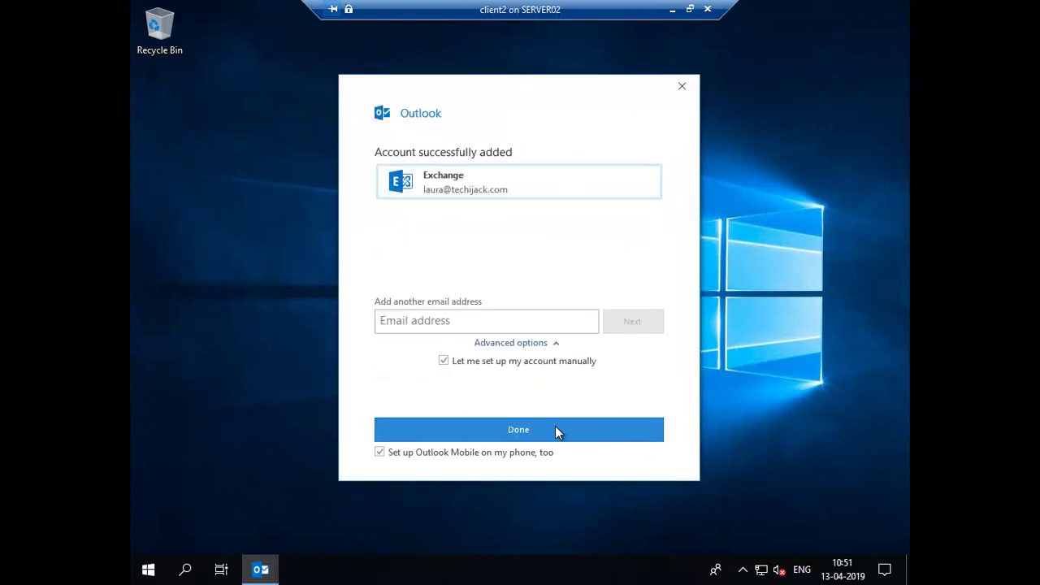
click(556, 428)
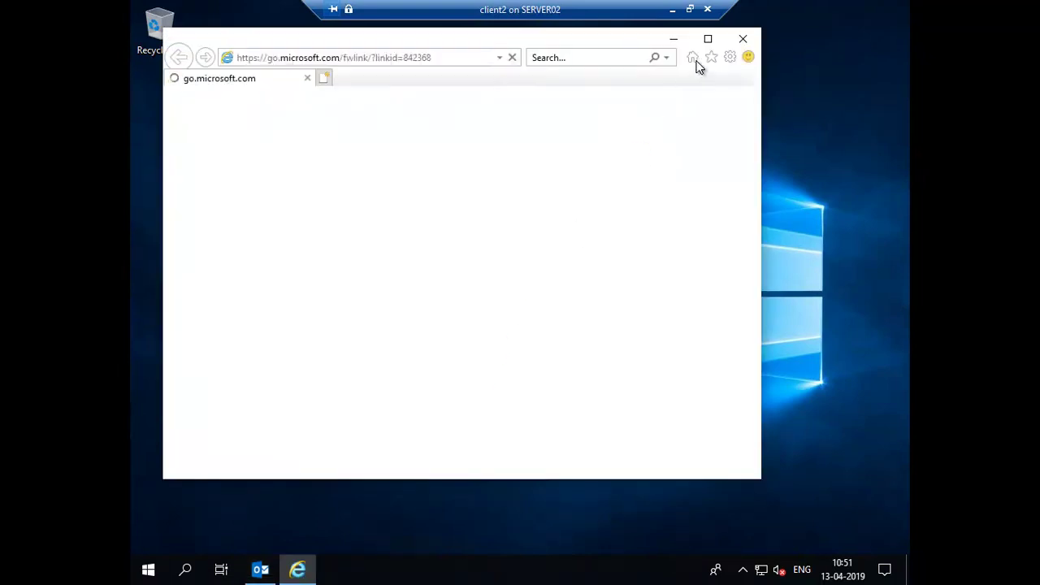
click(743, 38)
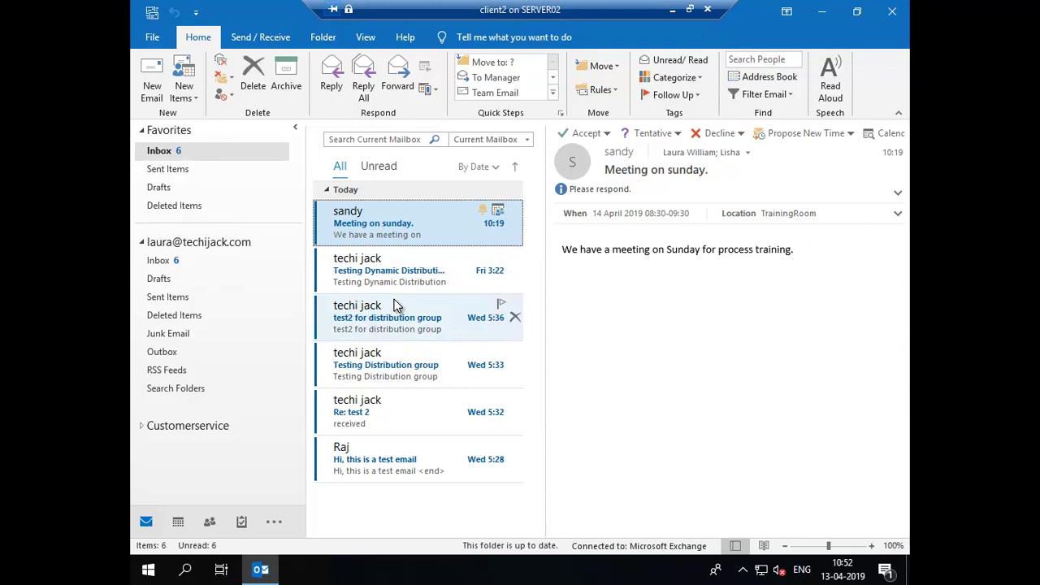
Check the Customerservice mailbox folders, and decline the "Meeting on sunday." invitation with the response sent now, without comments
click(141, 427)
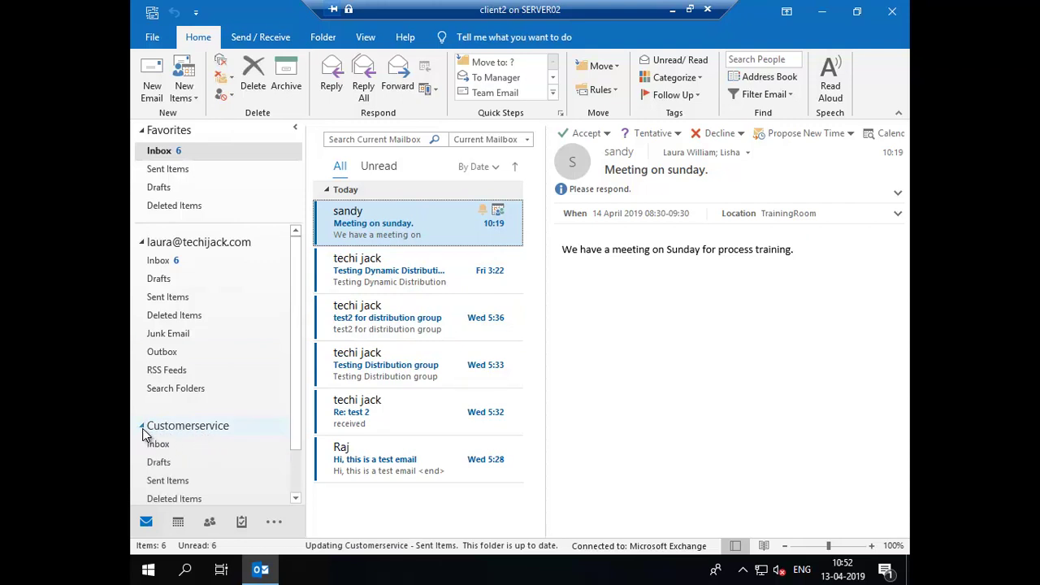
click(141, 426)
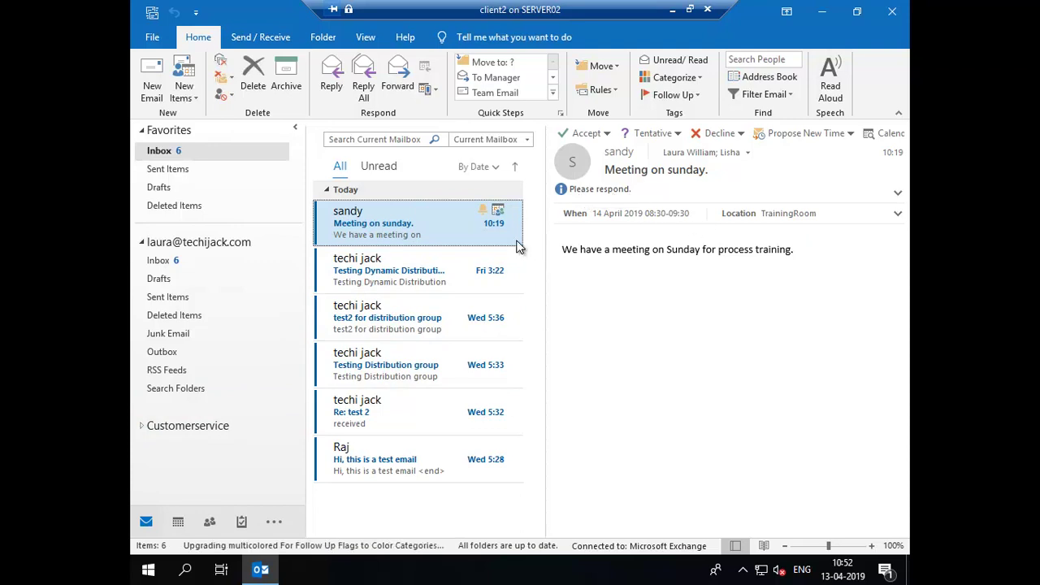
right_click(430, 220)
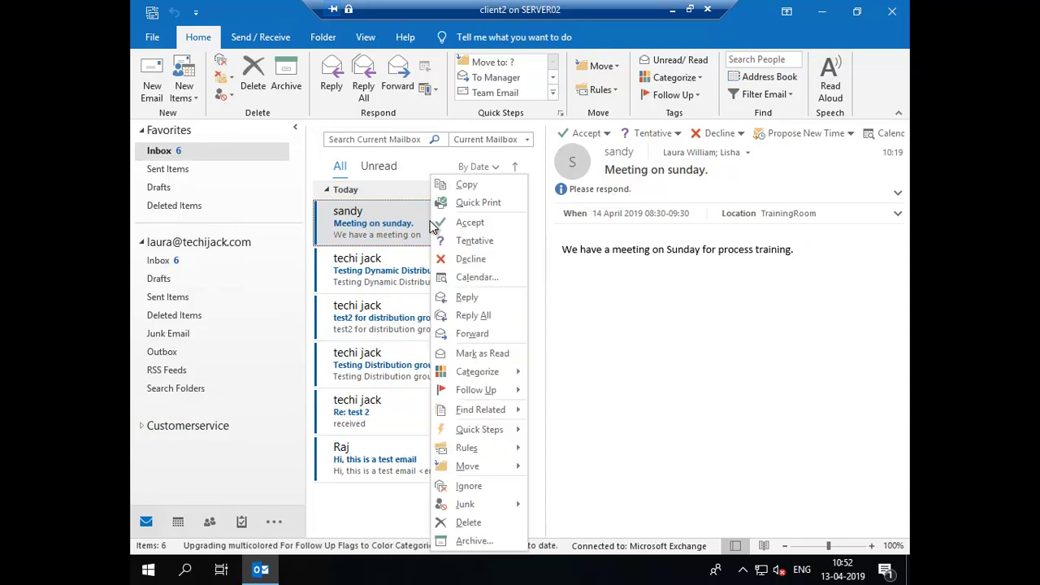
click(463, 260)
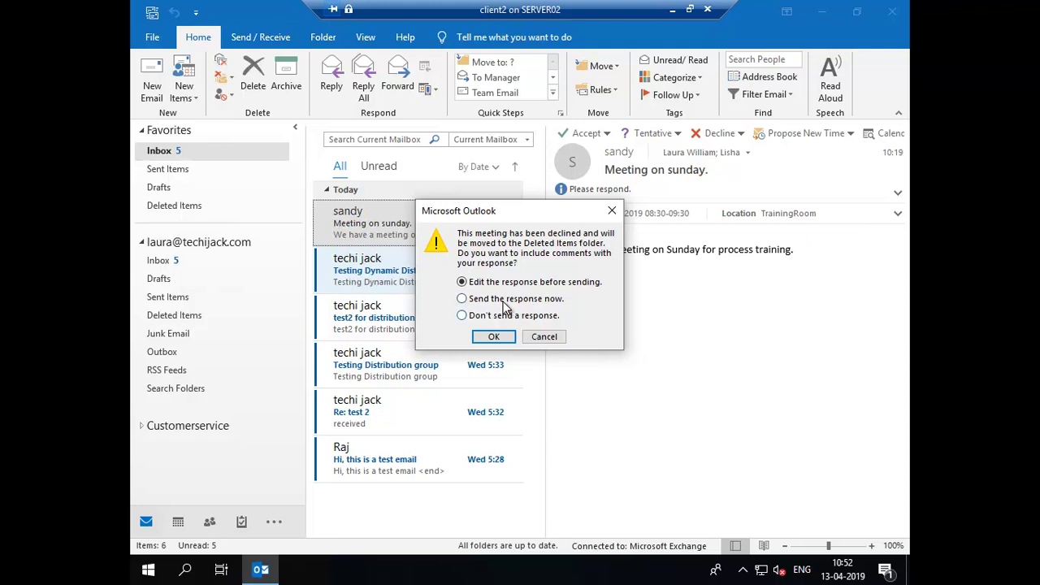
click(462, 299)
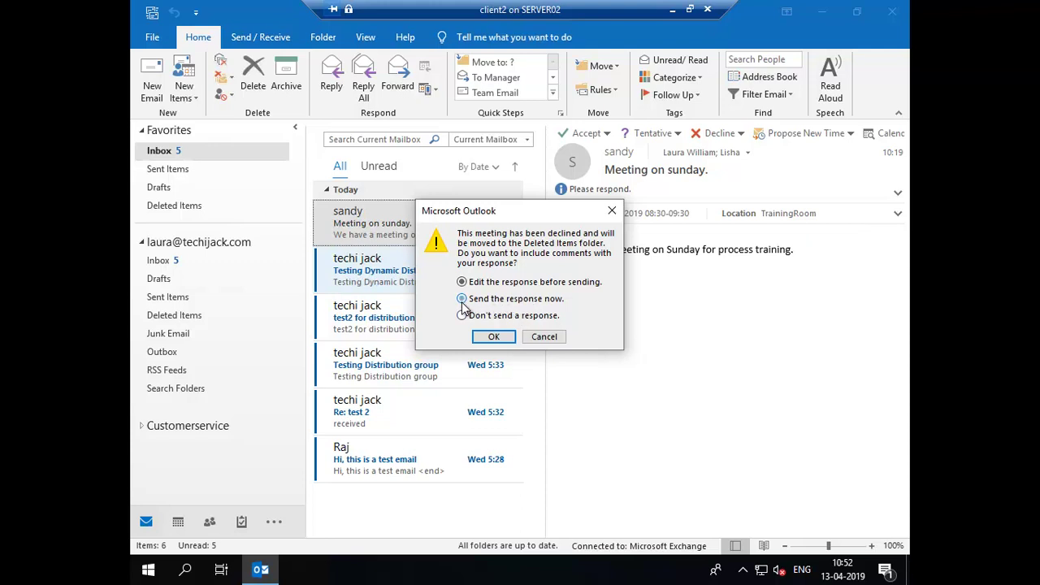
click(494, 337)
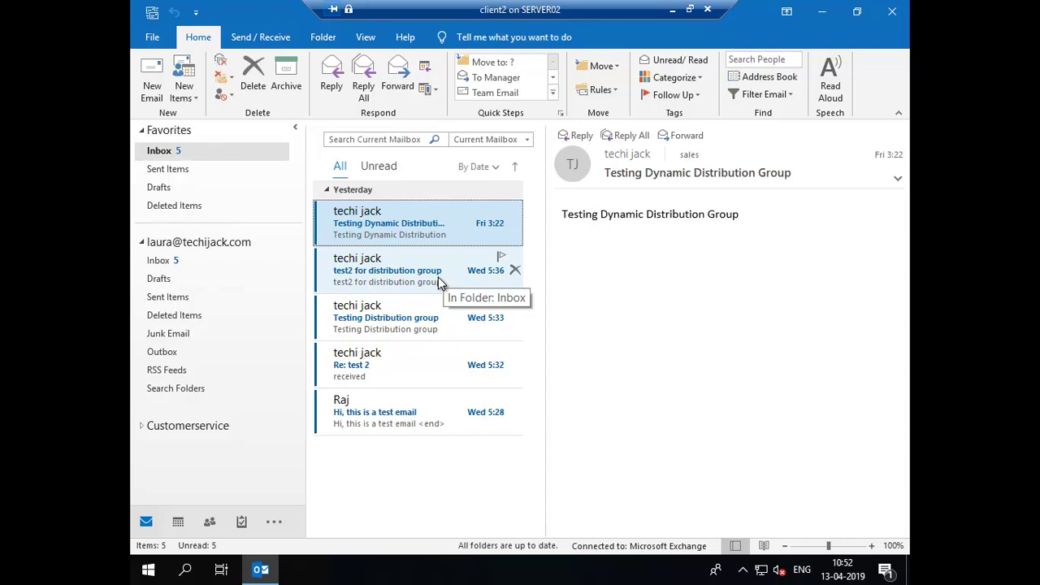
Sign out of the current Windows account and sign in as the meeting organizer with the username and account password
click(147, 570)
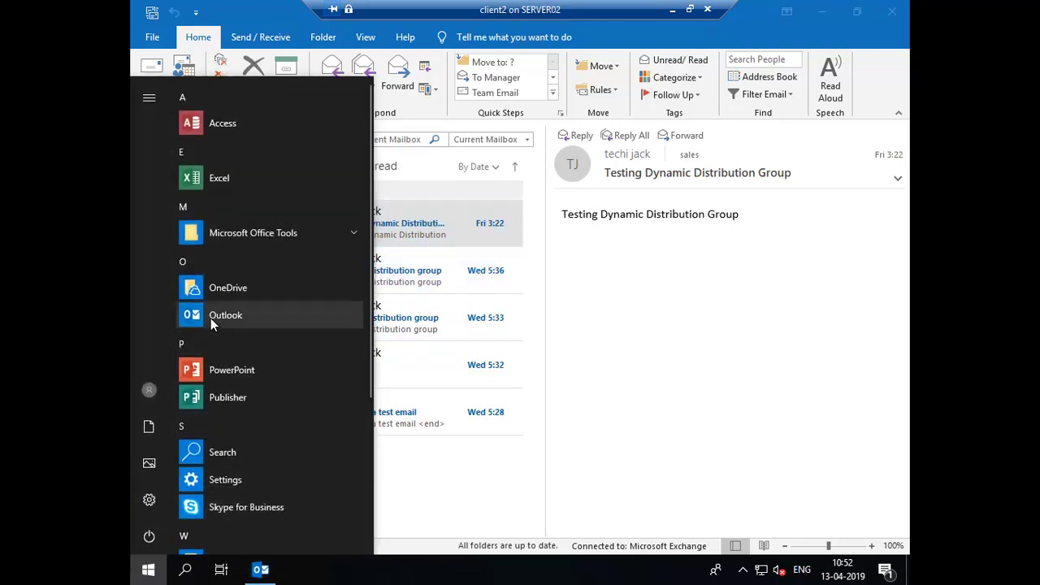
click(151, 389)
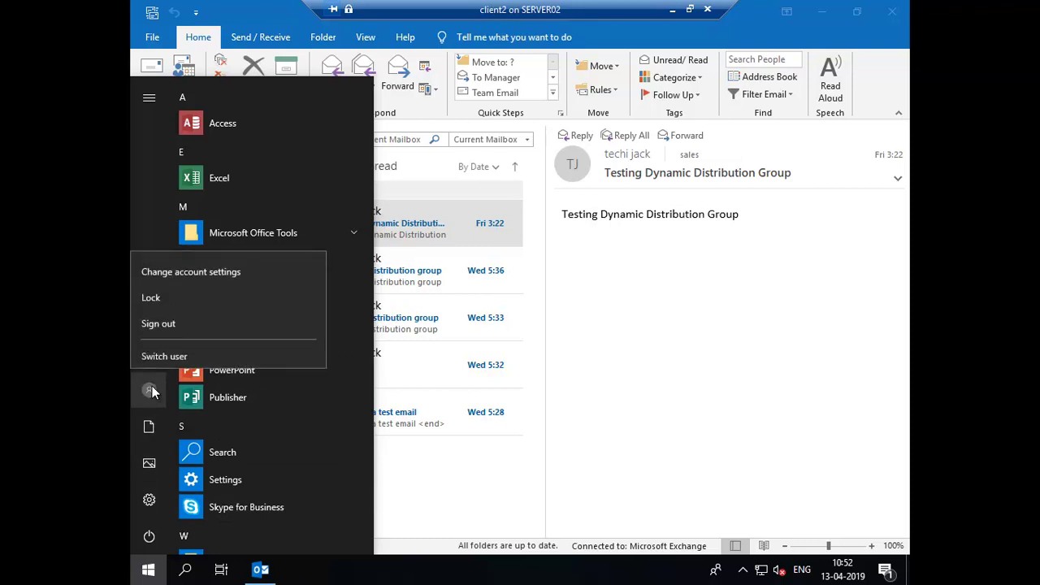
click(158, 316)
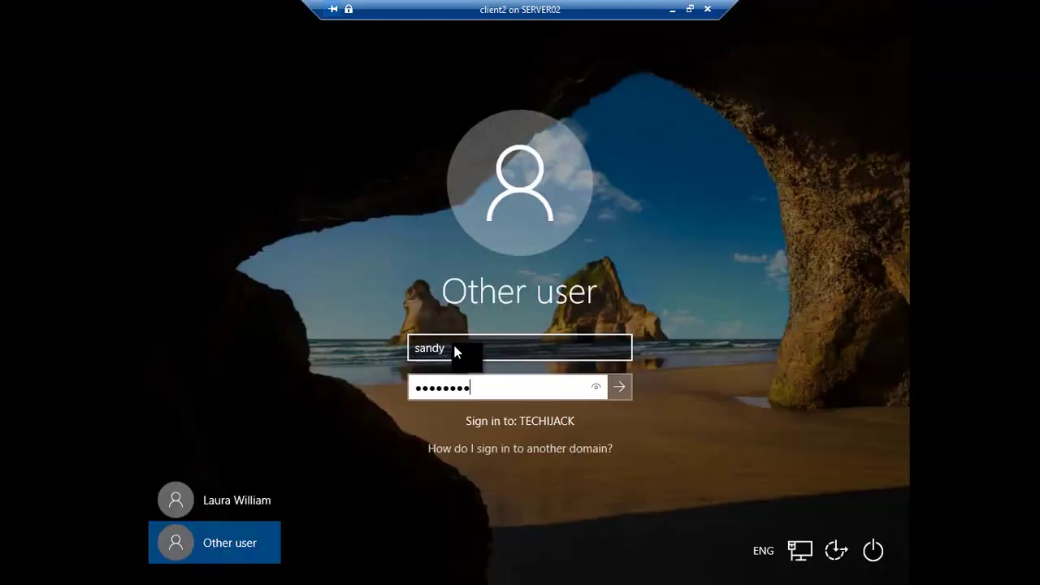
key(Return)
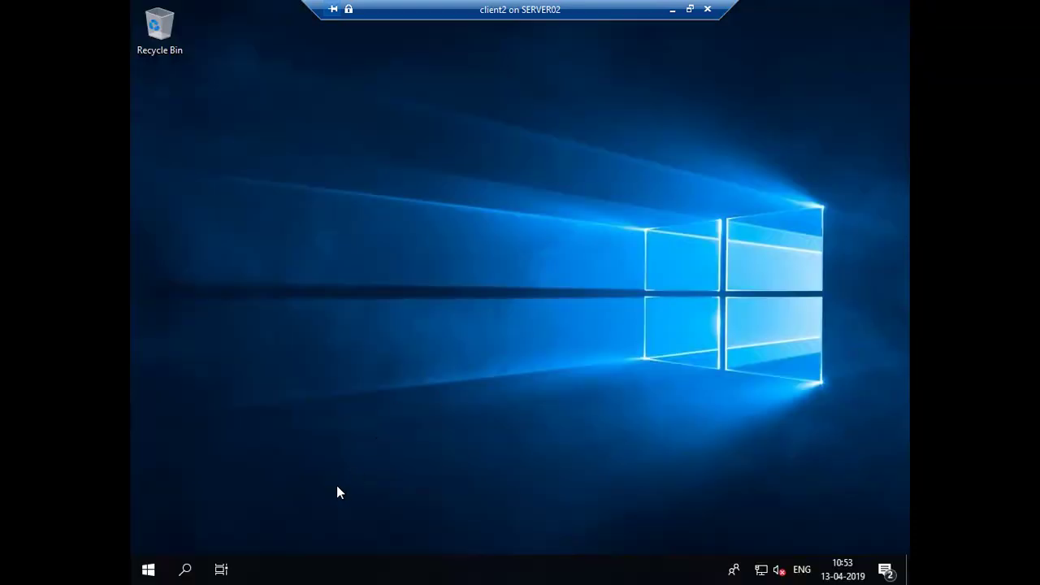
Launch Outlook in the organizer's session and accept the security certificate alerts
click(149, 571)
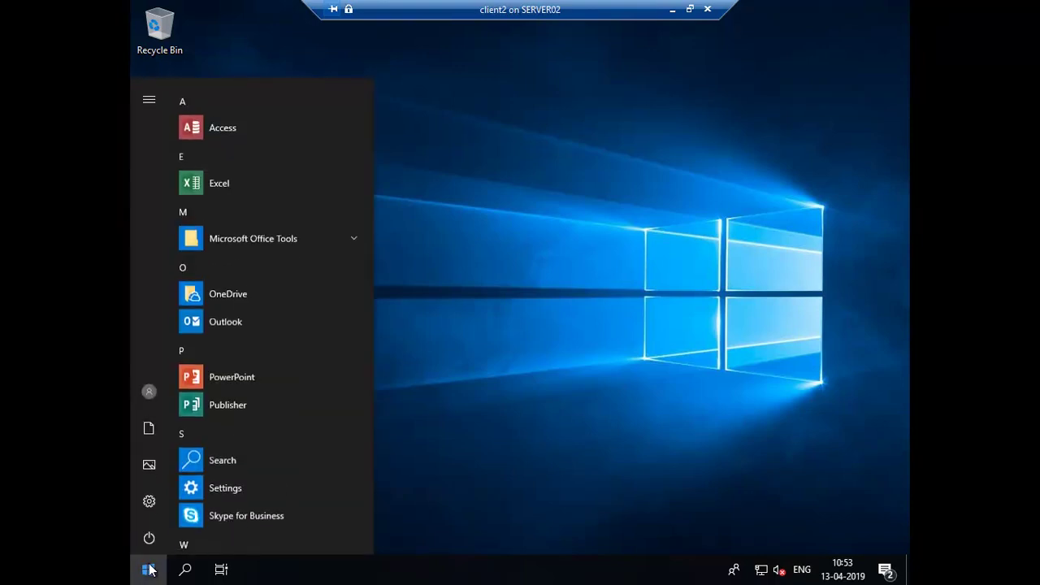
click(205, 316)
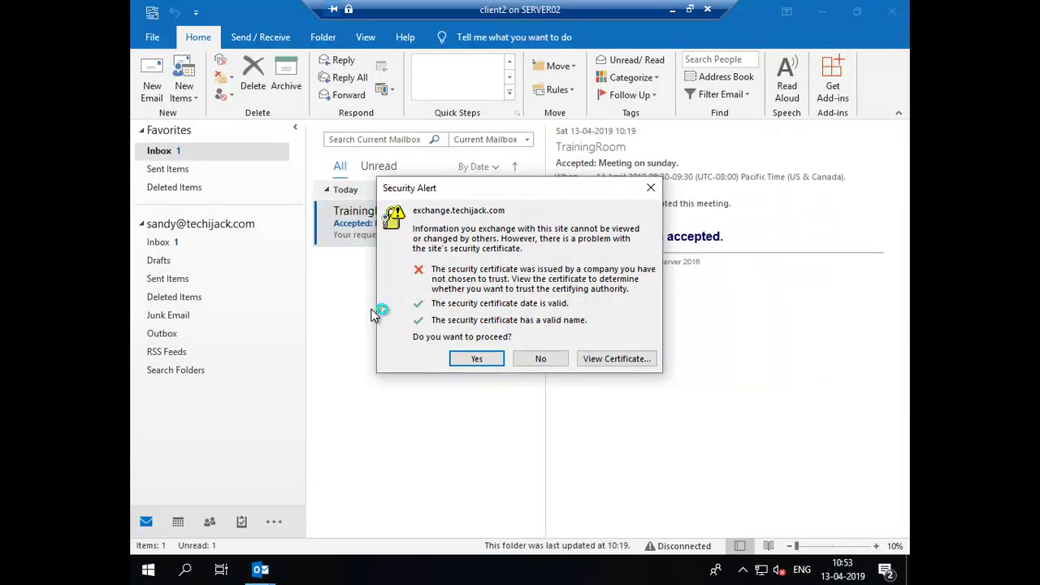
click(467, 359)
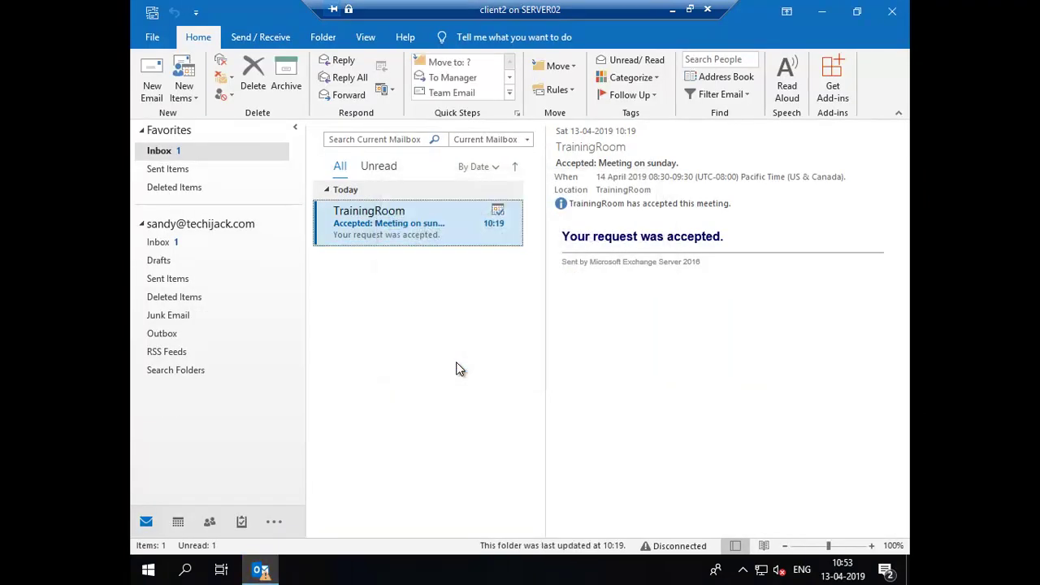
click(470, 360)
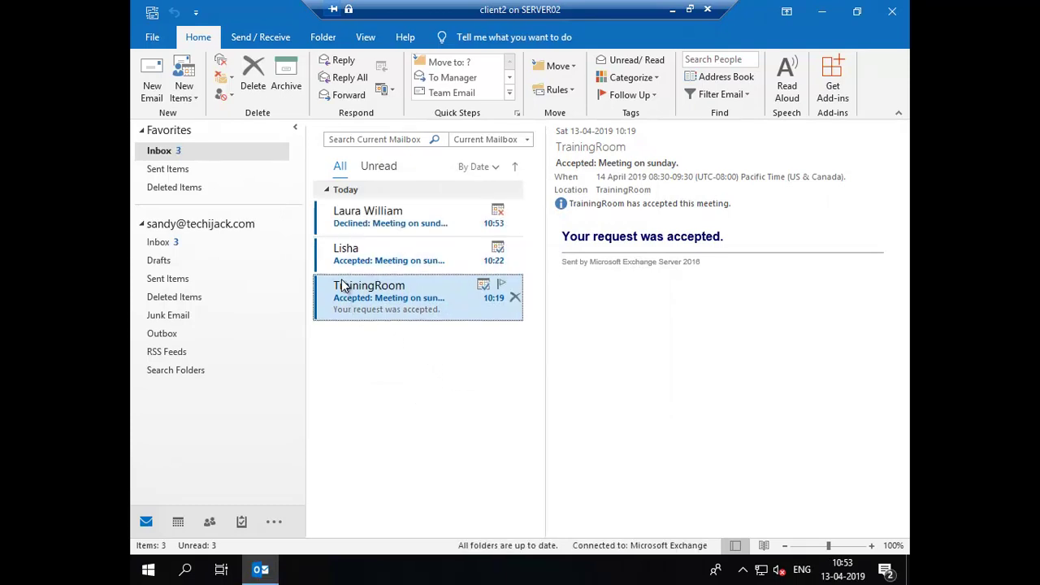
Review the attendees' responses to the "Meeting on sunday." invitation in the organizer's inbox
drag(339, 272, 302, 244)
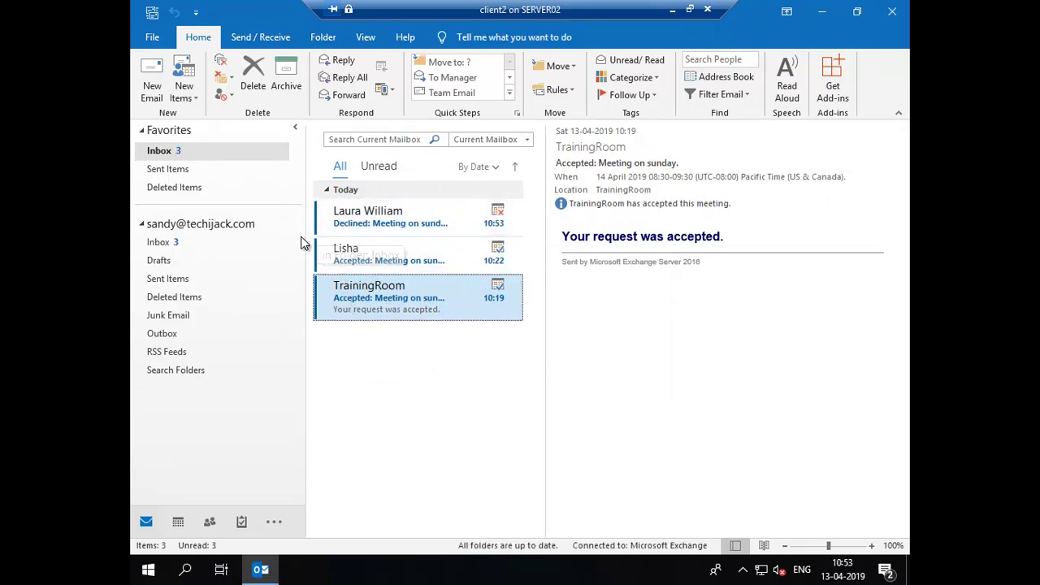
click(366, 264)
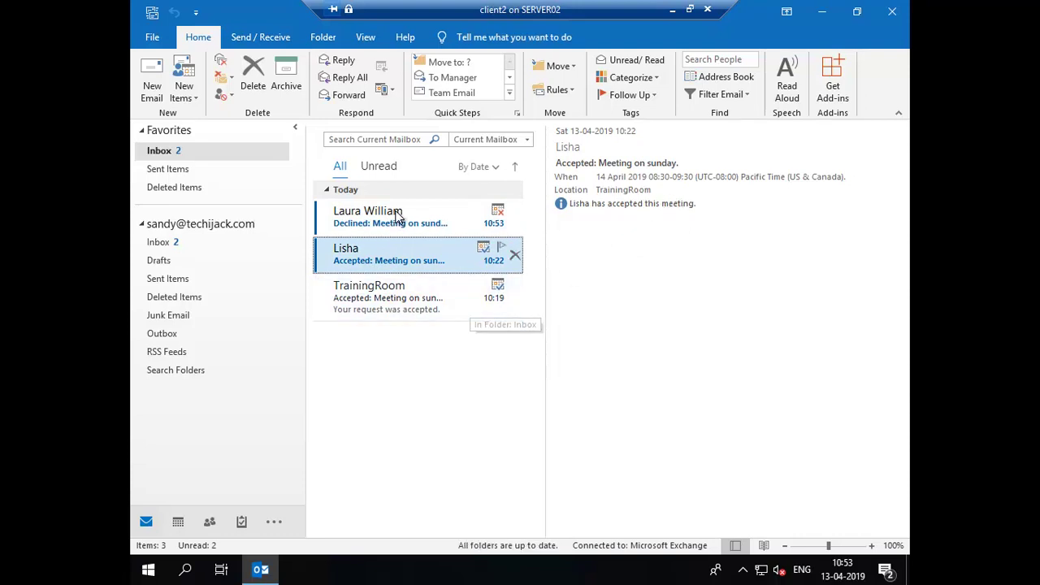
click(370, 225)
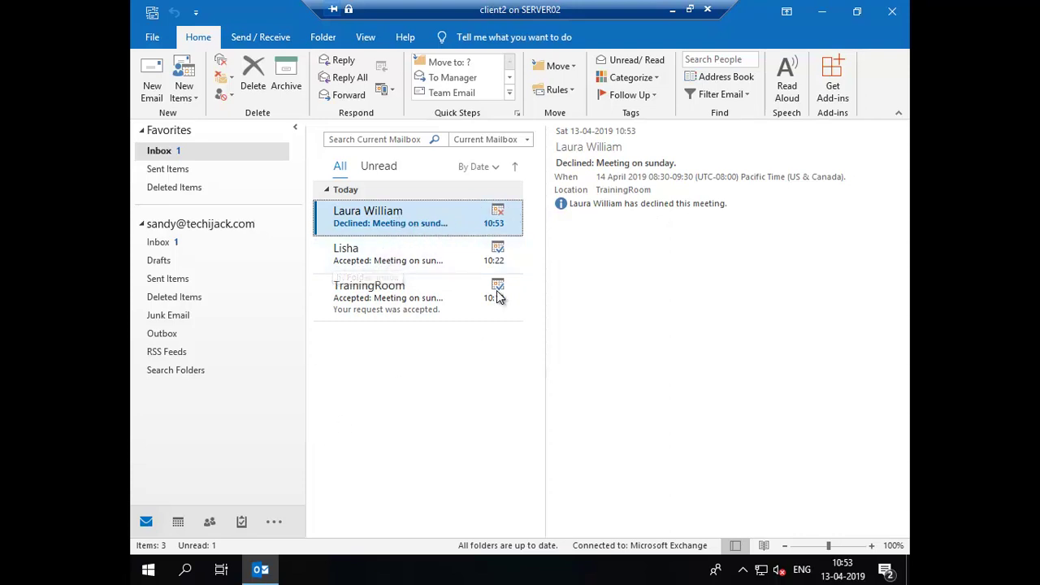
Switch to the Exchange virtual machine and show the resource mailboxes in Exchange admin center
click(673, 13)
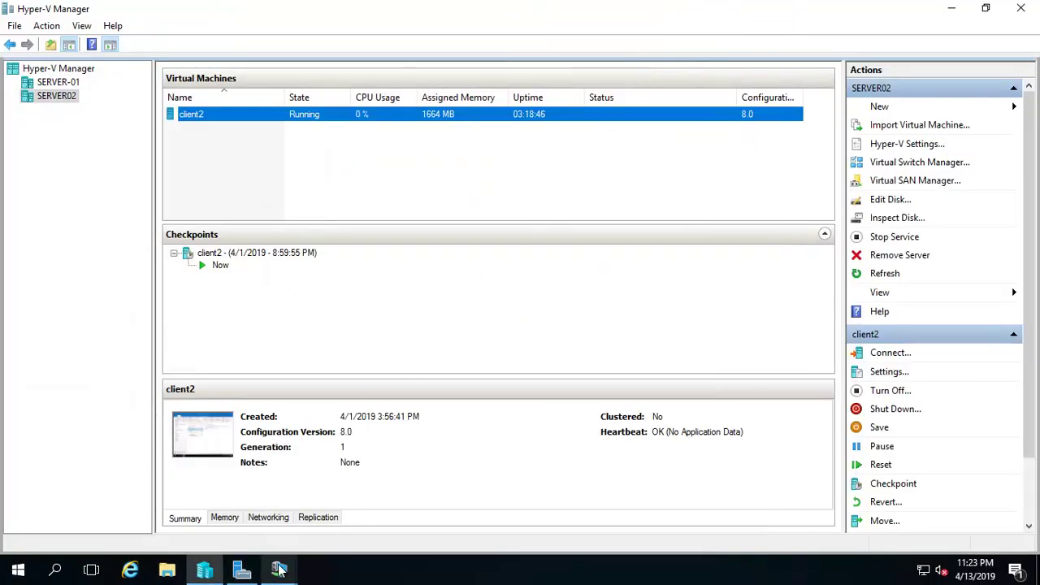
mouse_move(279, 569)
click(232, 504)
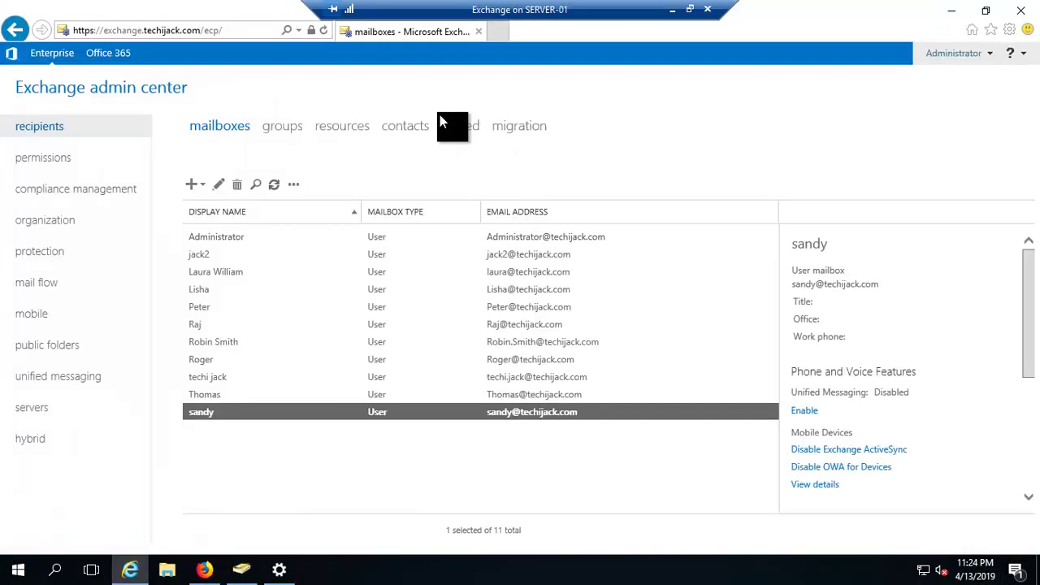
click(344, 128)
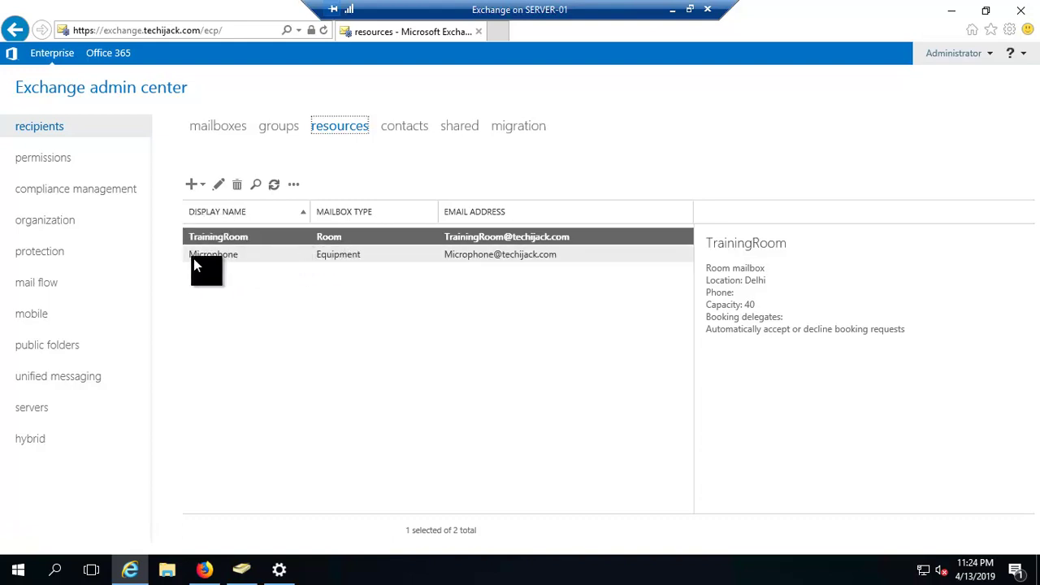
Set TrainingRoom booking requests to be accepted or declined by selected delegates, add Administrator as the delegate, and save the room mailbox
click(218, 189)
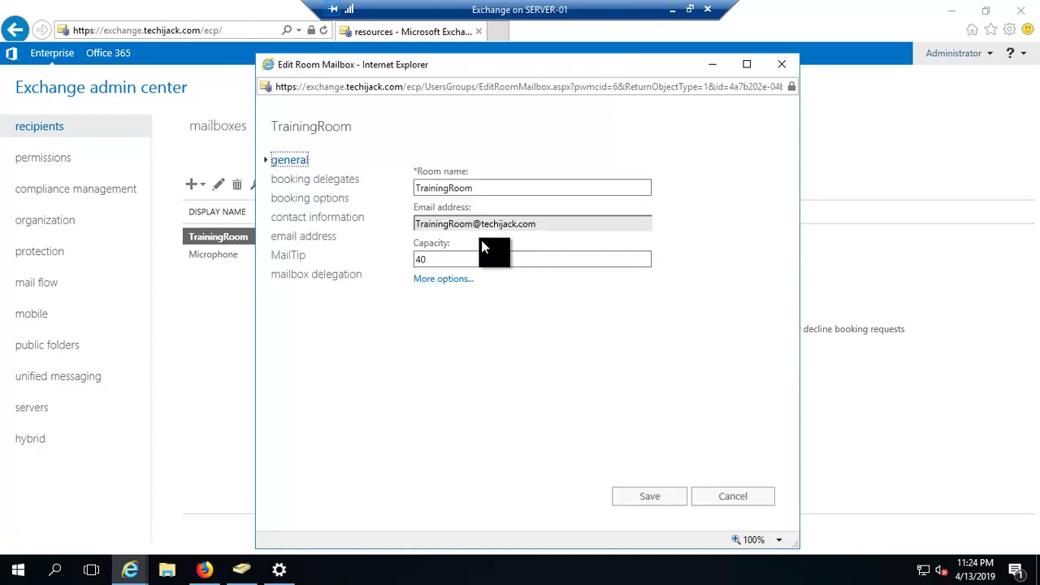
click(305, 185)
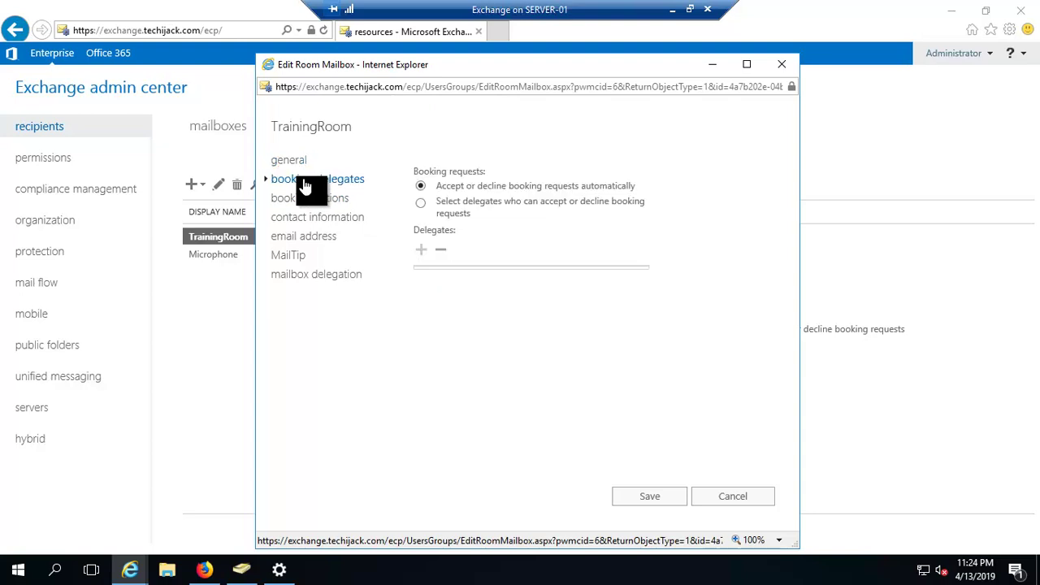
click(420, 203)
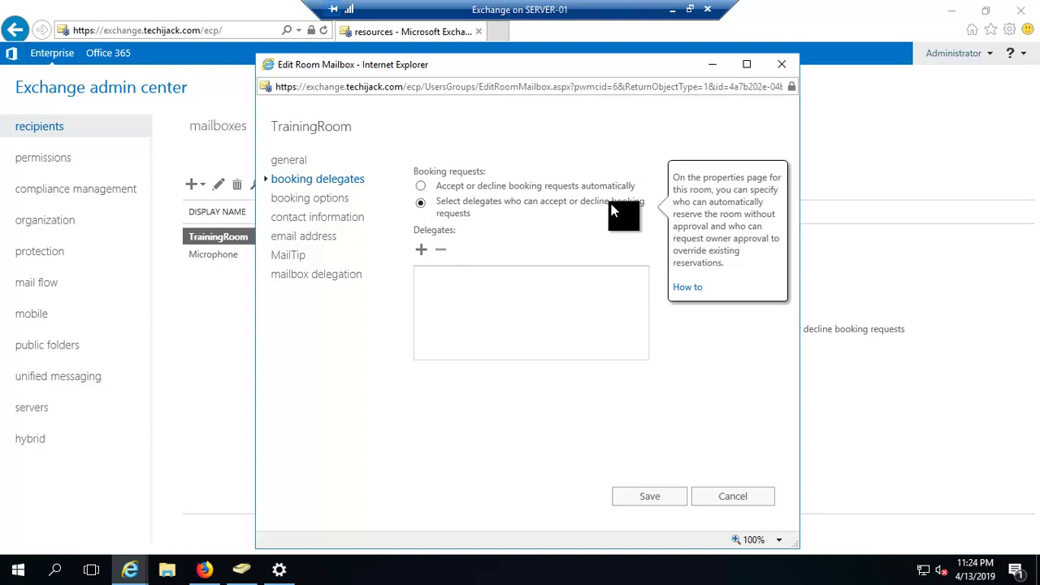
click(421, 250)
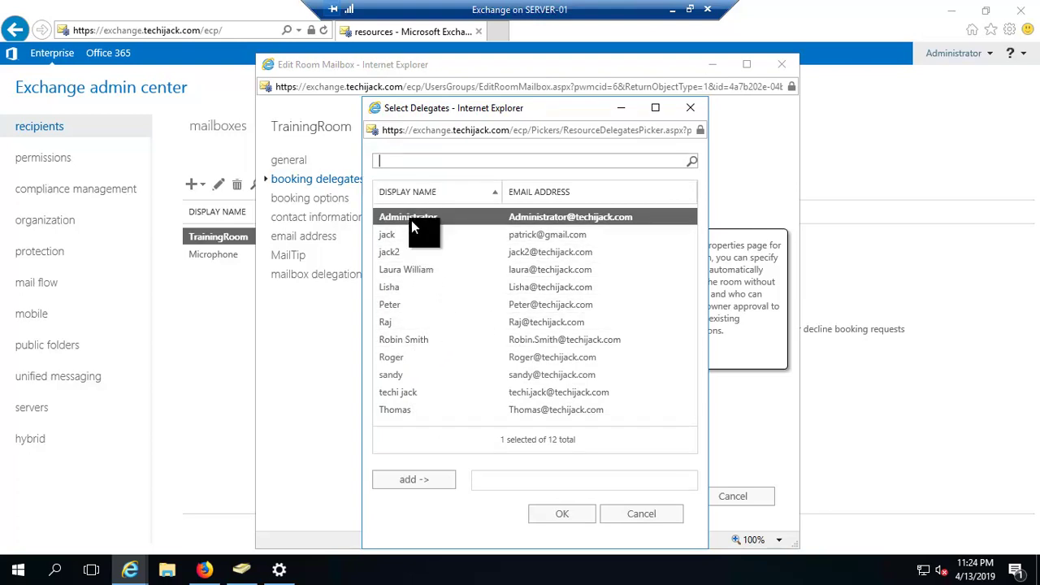
click(413, 481)
click(558, 519)
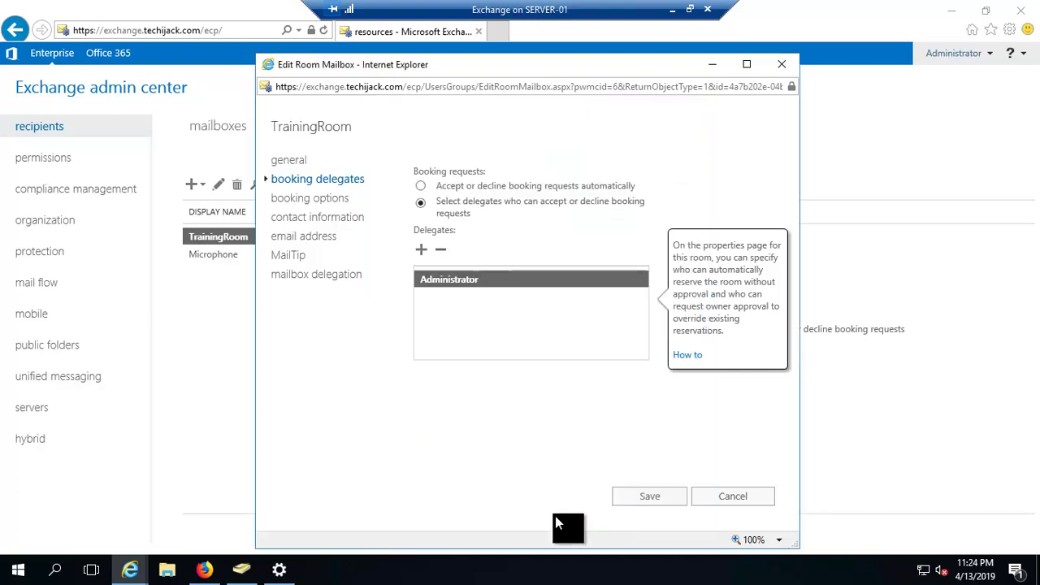
click(639, 504)
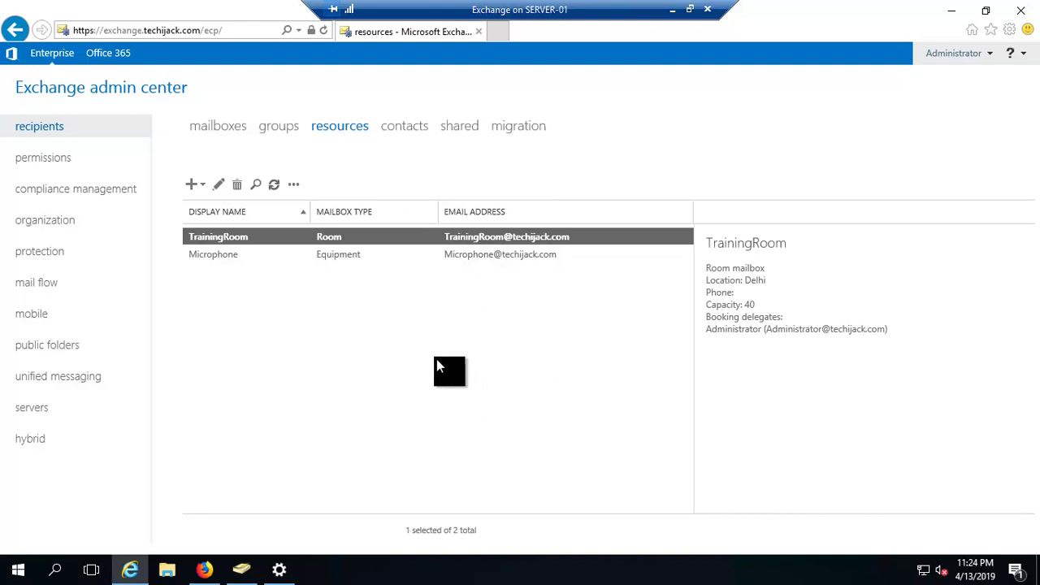
Examine the recipient contacts, comparing the details of the mail contact and the mail user
click(404, 128)
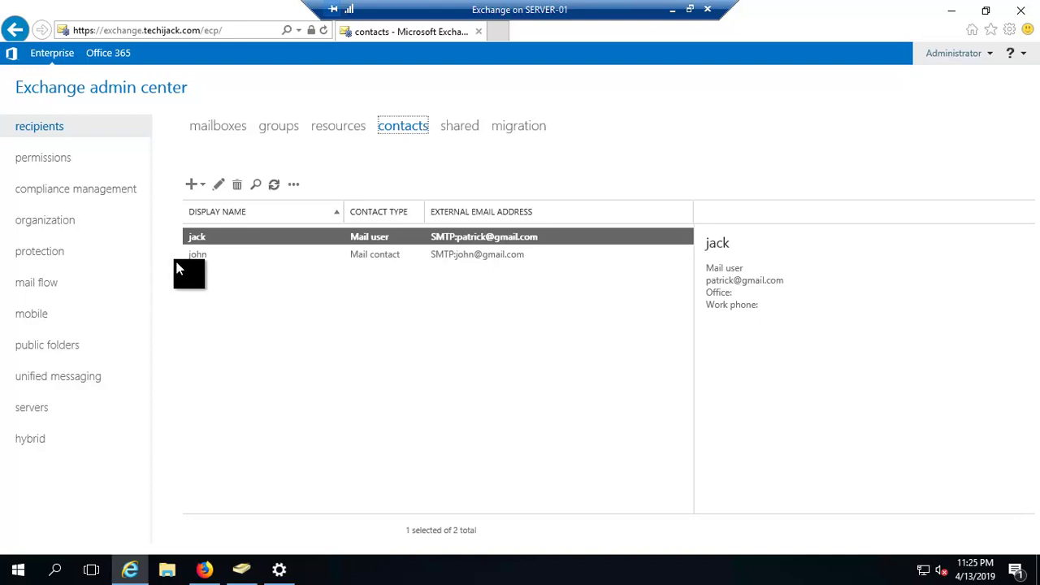
click(198, 258)
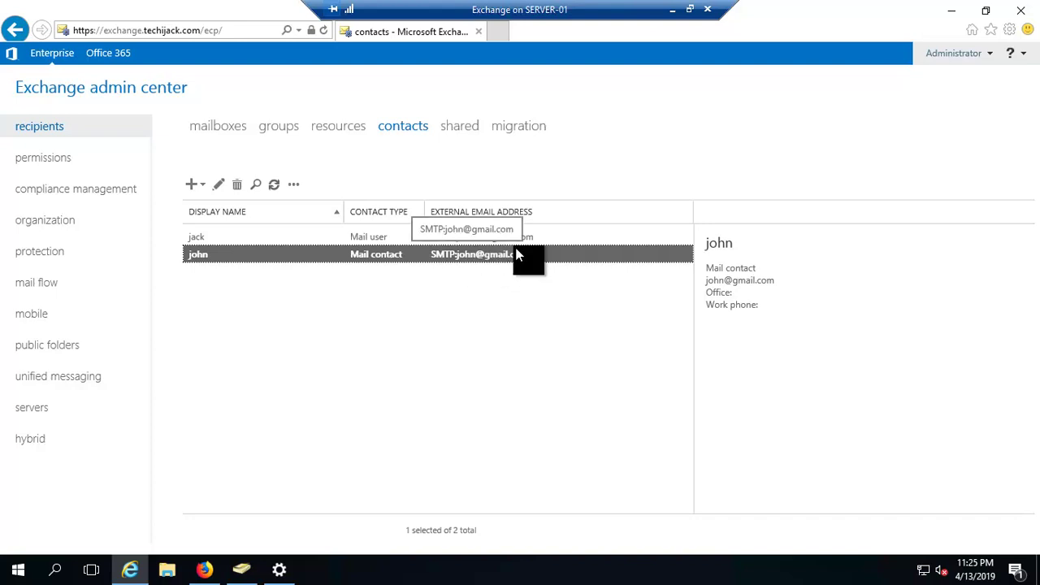
click(195, 241)
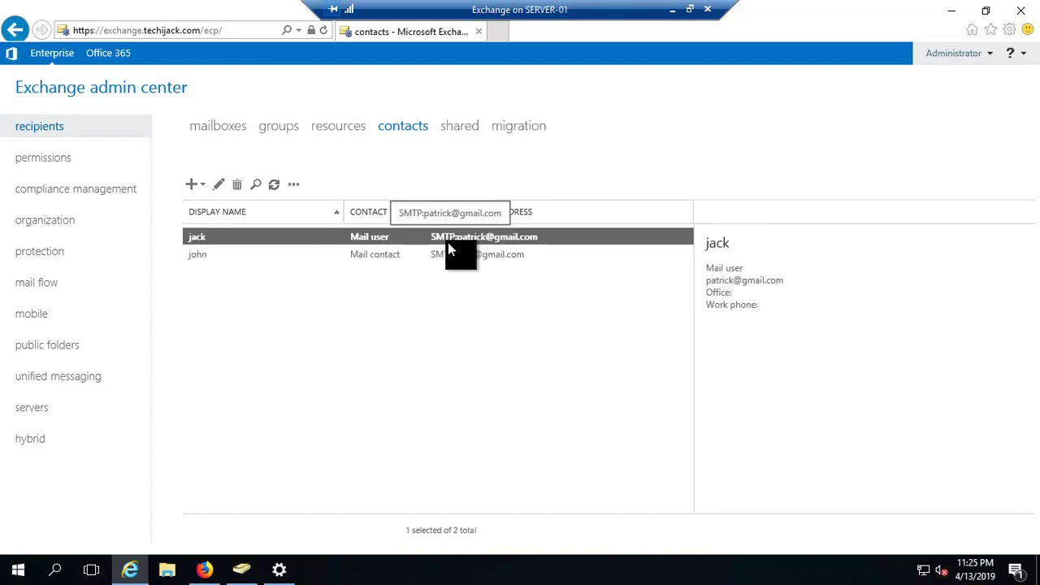
Inspect the mail user's logon name and primary and secondary email addresses, and close the properties without saving
click(217, 185)
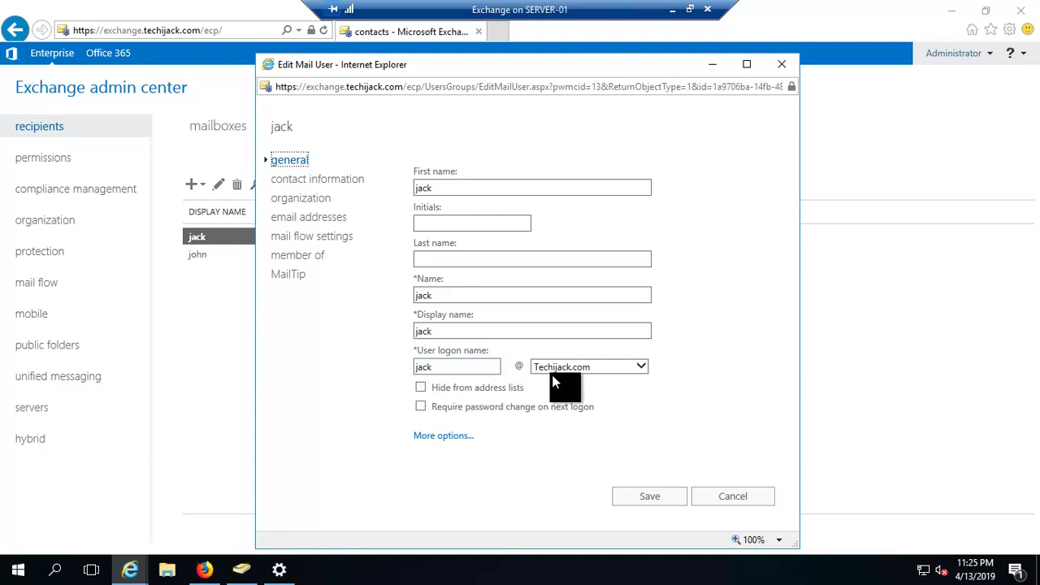
click(436, 367)
click(324, 220)
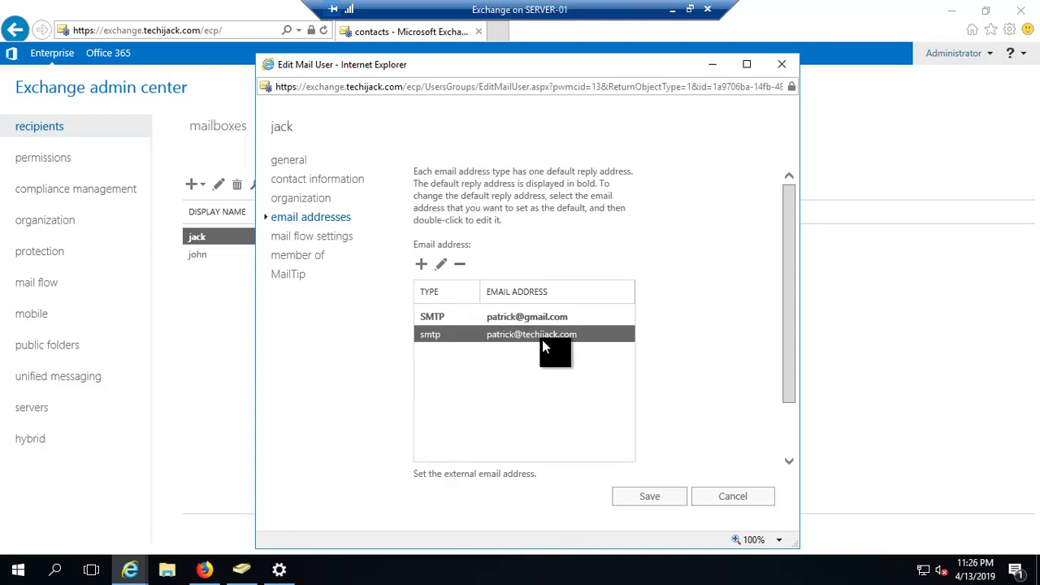
click(462, 318)
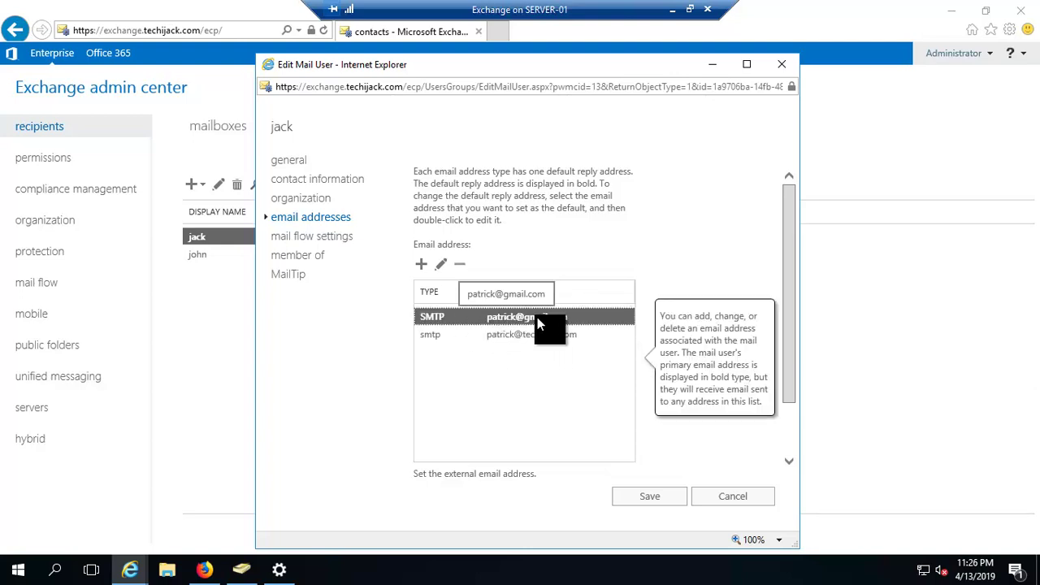
click(499, 338)
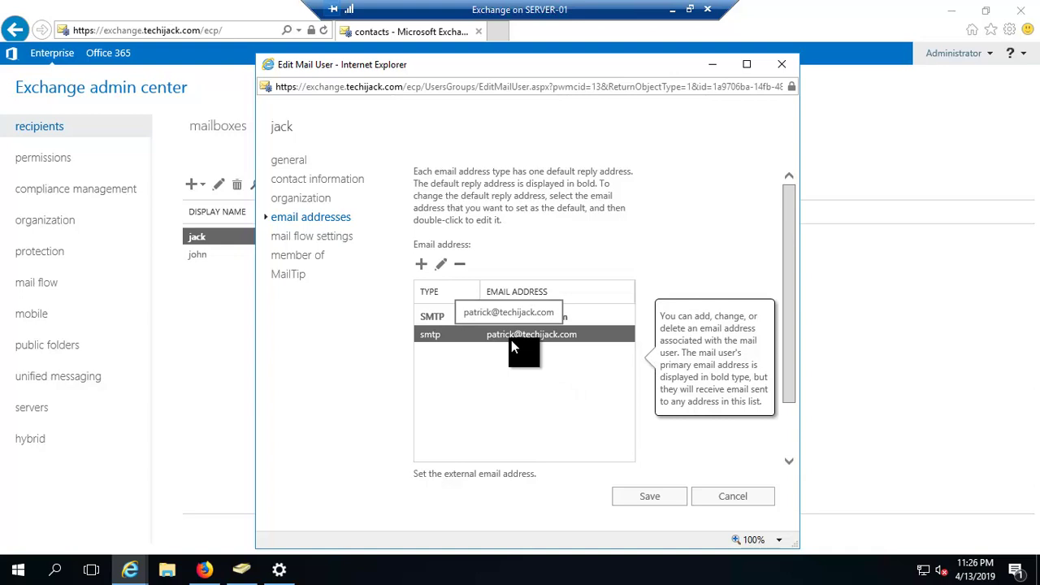
click(520, 318)
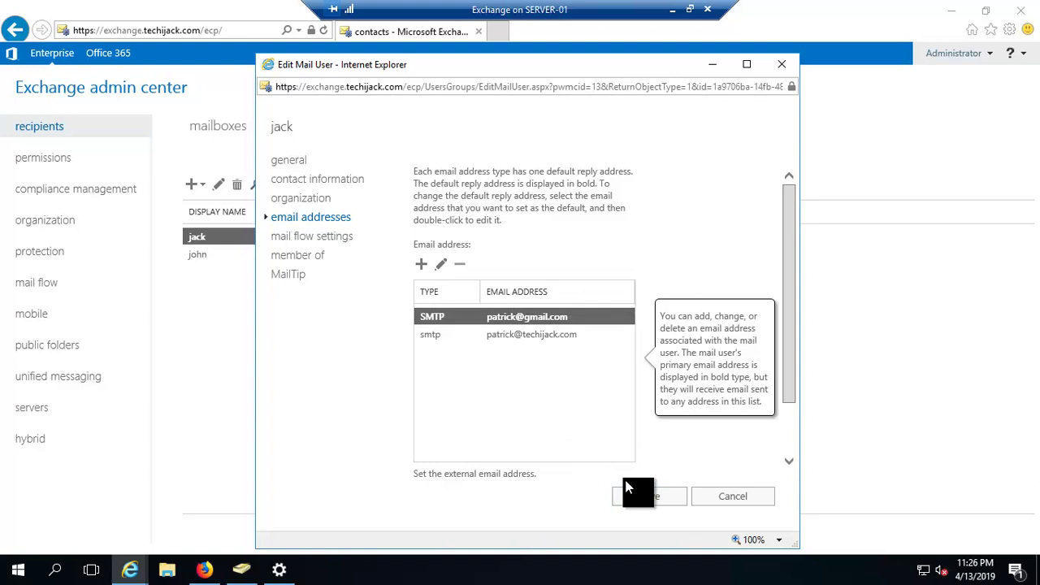
click(721, 499)
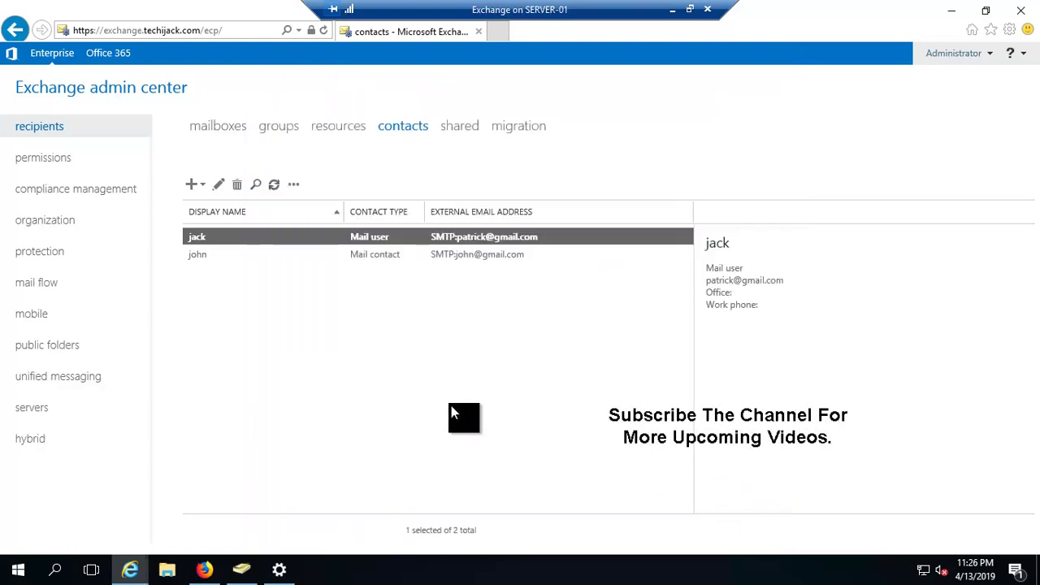